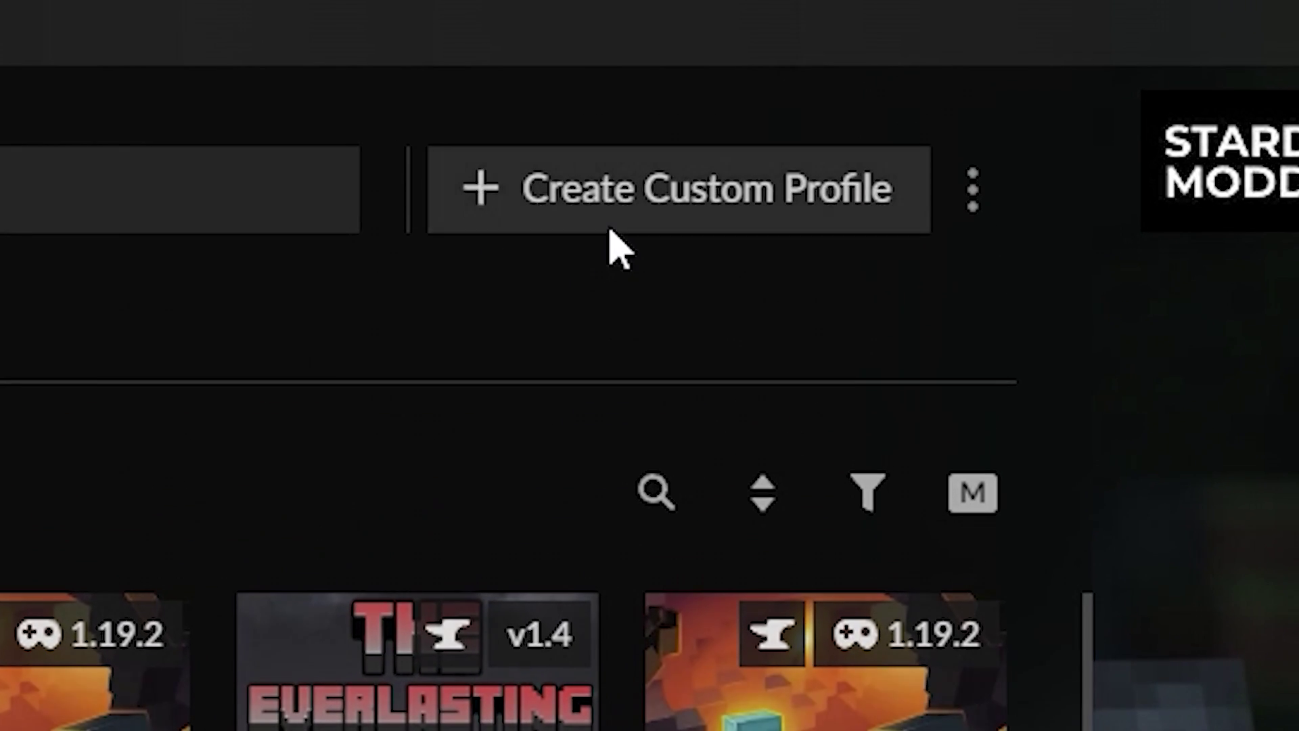
Step: Create a custom profile named "siren head" for Minecraft version 1.19.2 with the Forge game type
click(611, 226)
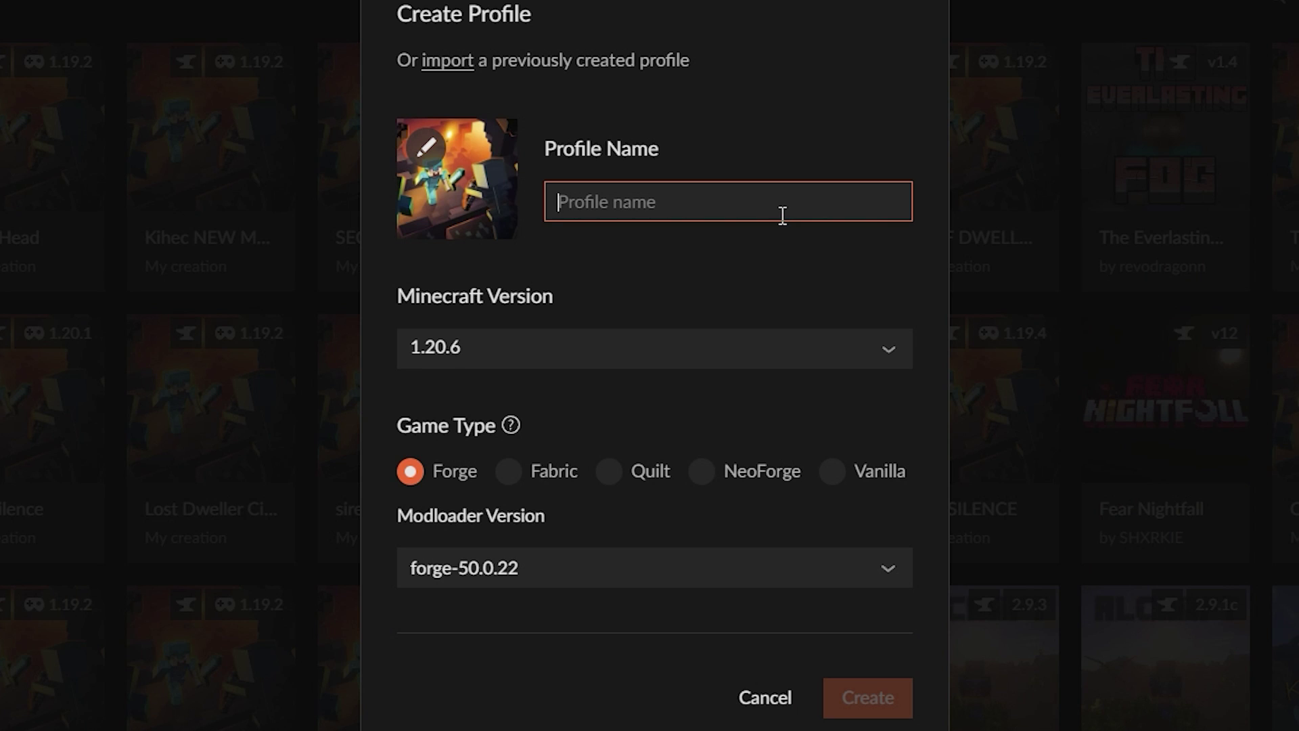
text(siren head)
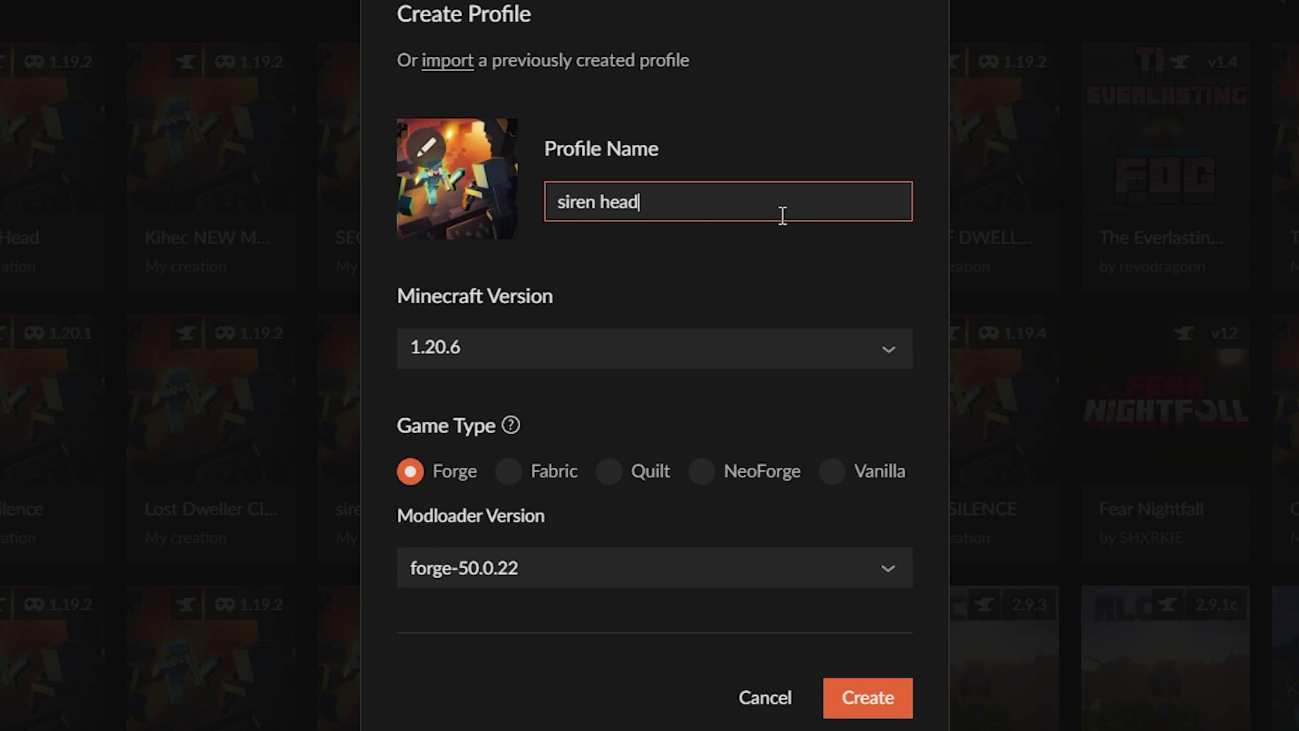
click(716, 348)
scroll(659, 477, down, 3)
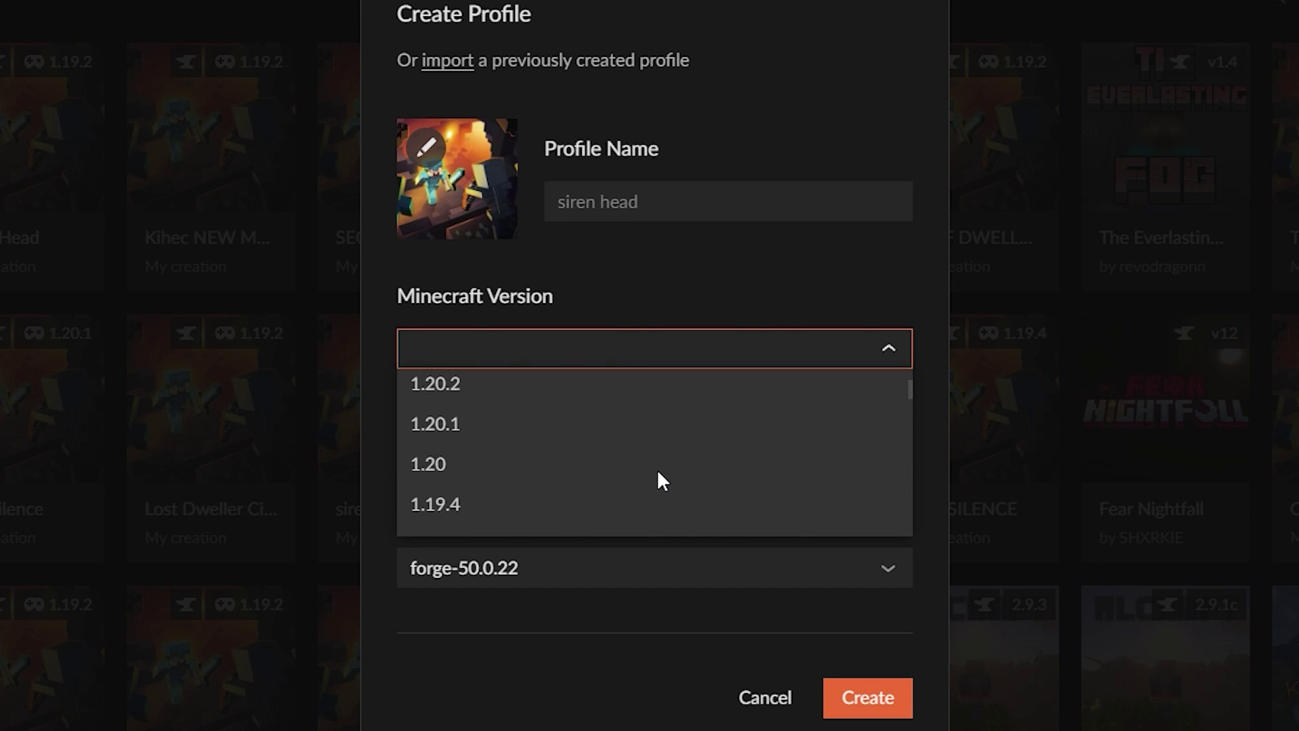
scroll(658, 472, down, 3)
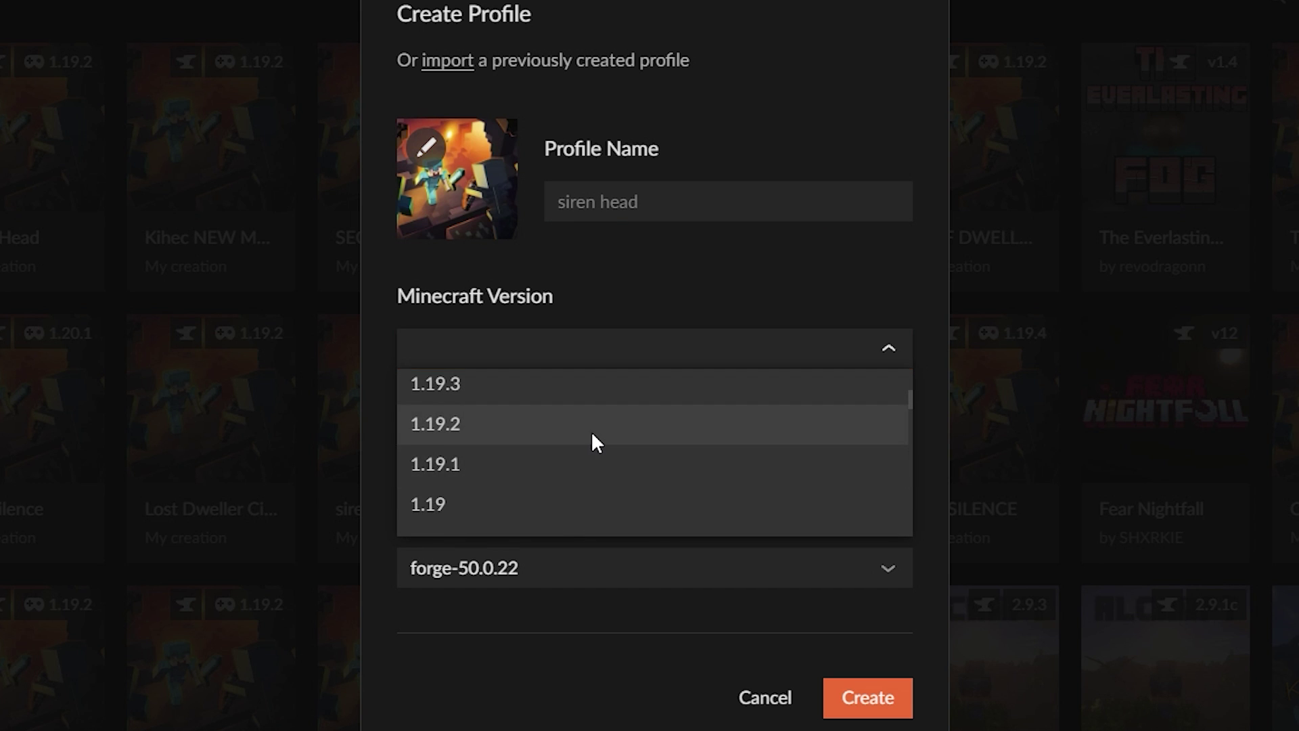
click(592, 432)
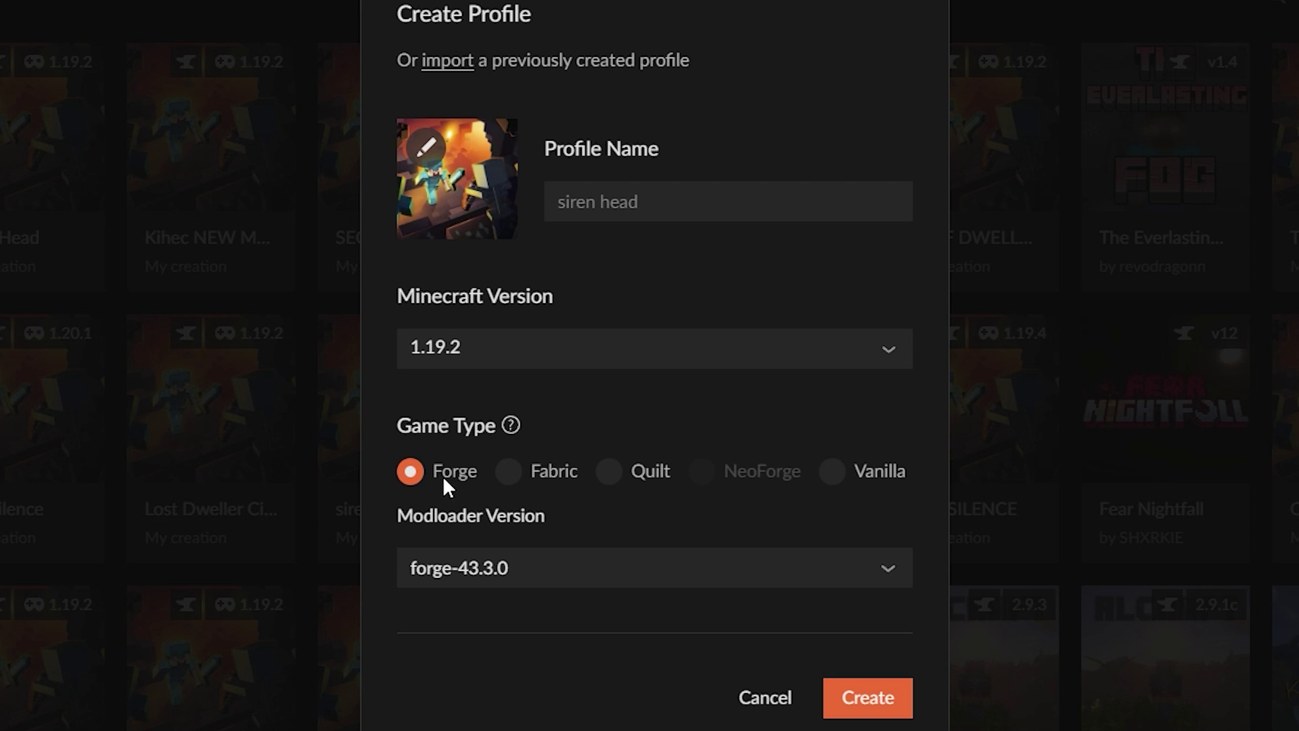
click(871, 697)
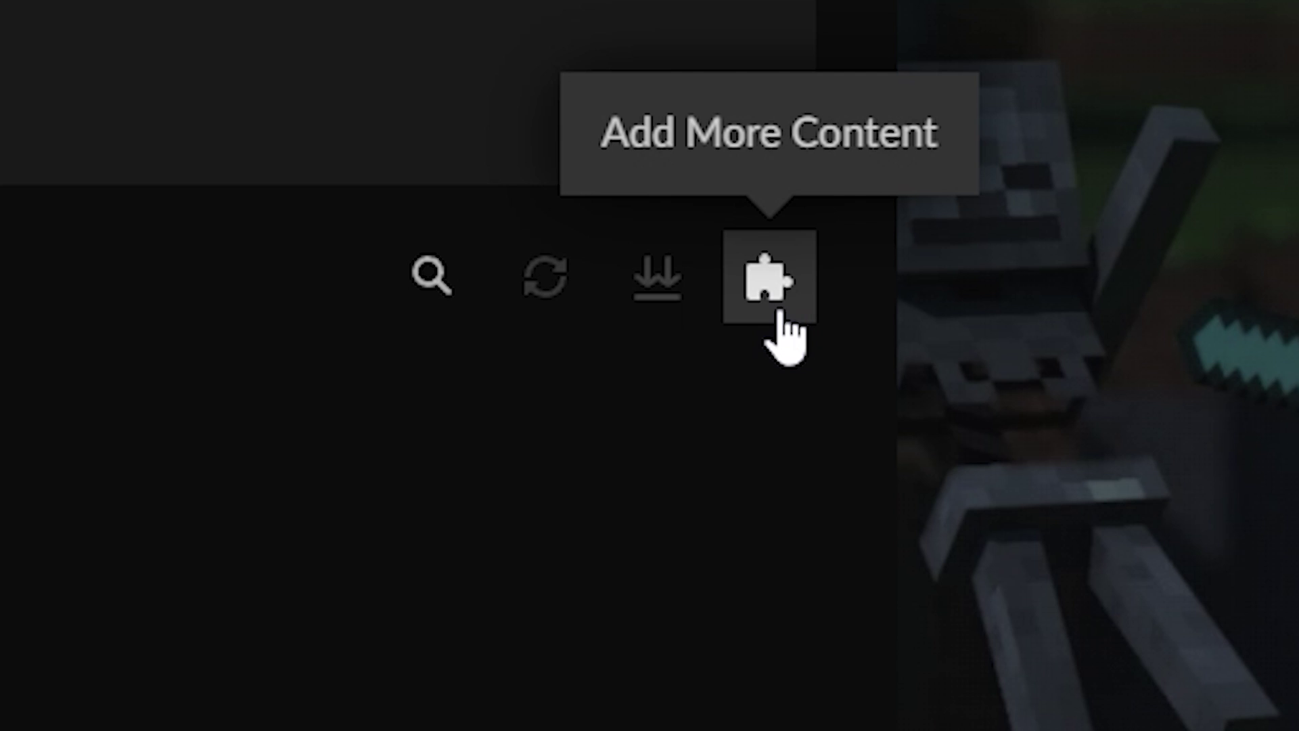
Step: Find the siren head mods and install Siren Head: The Arrival (Beta) in the new profile
click(772, 279)
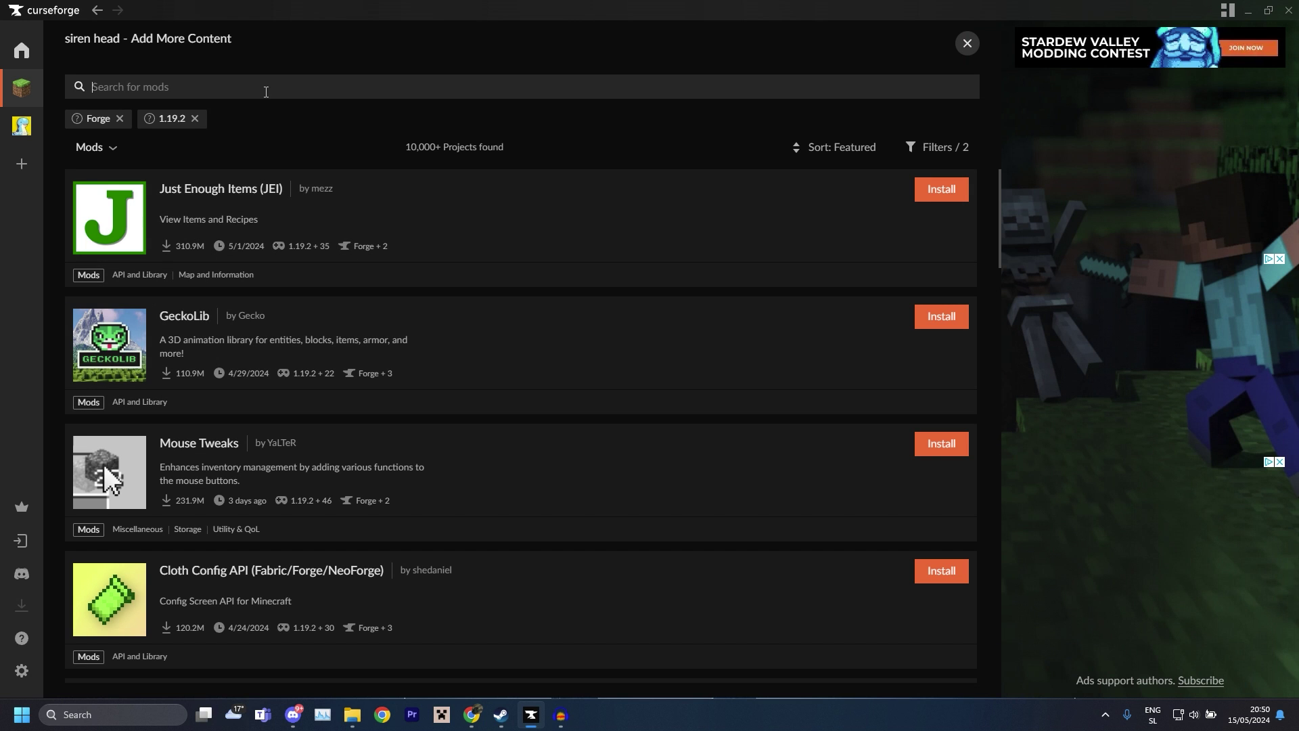
text(siren head)
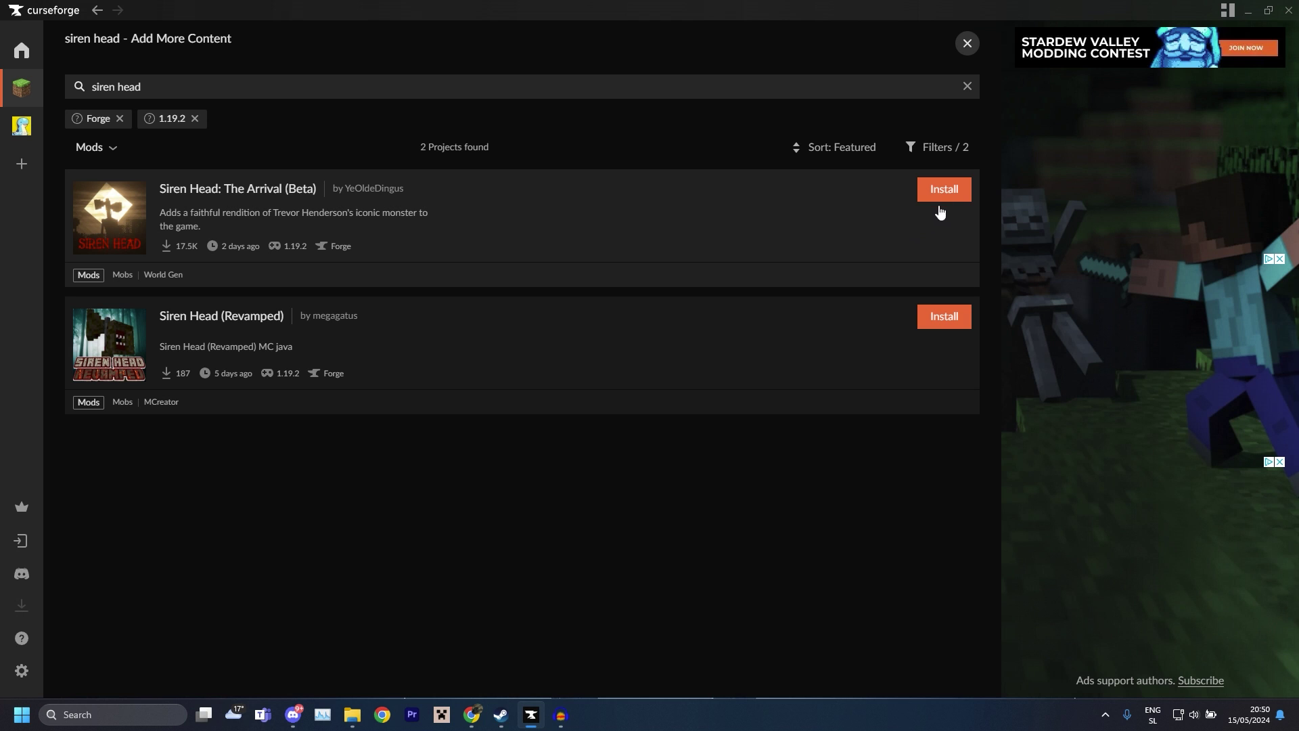
click(947, 195)
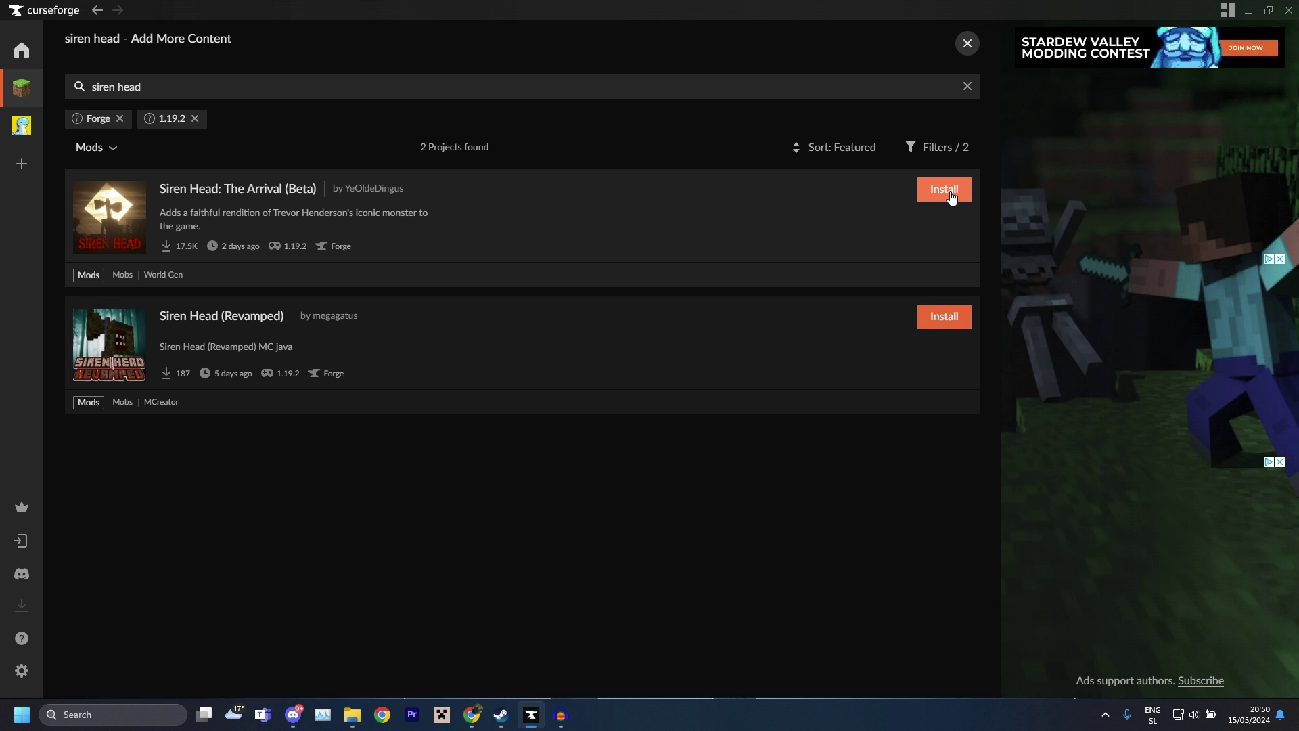
click(97, 20)
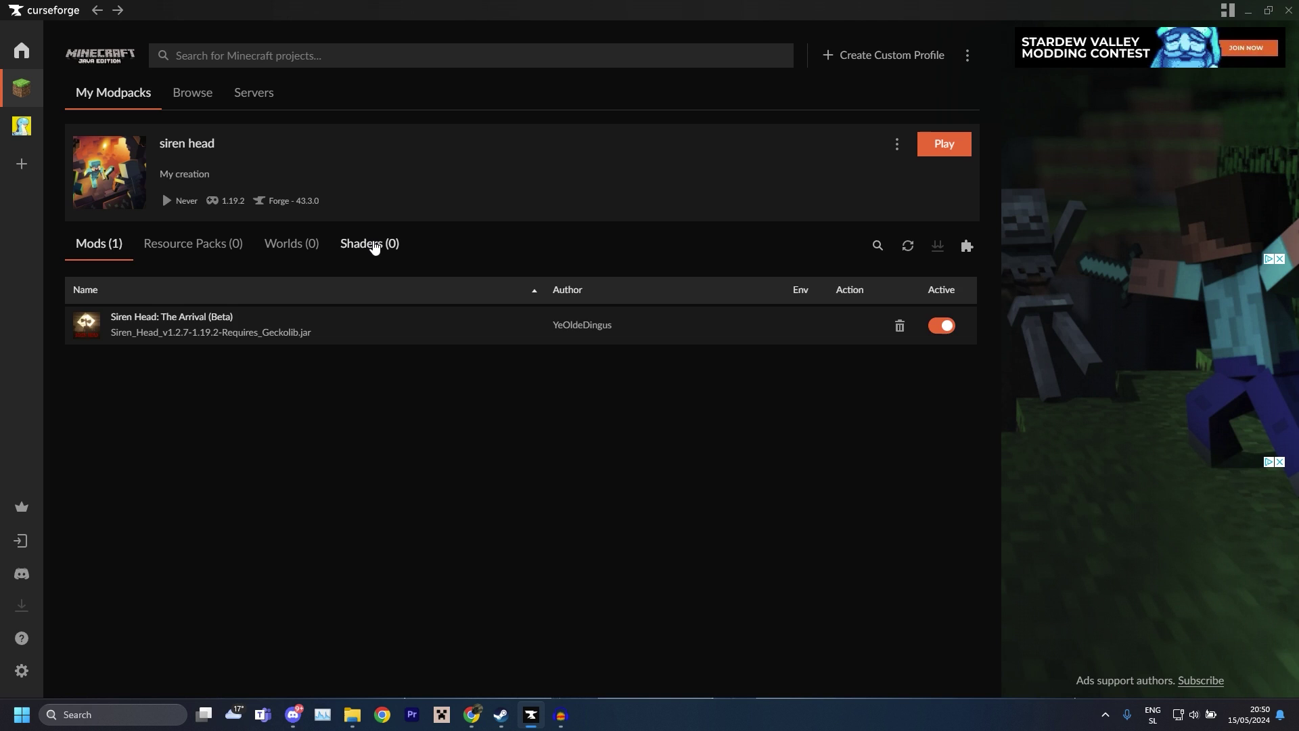
Step: Install the Complementary Shaders - Unbound shader pack in the siren head profile and return to the profile
click(374, 246)
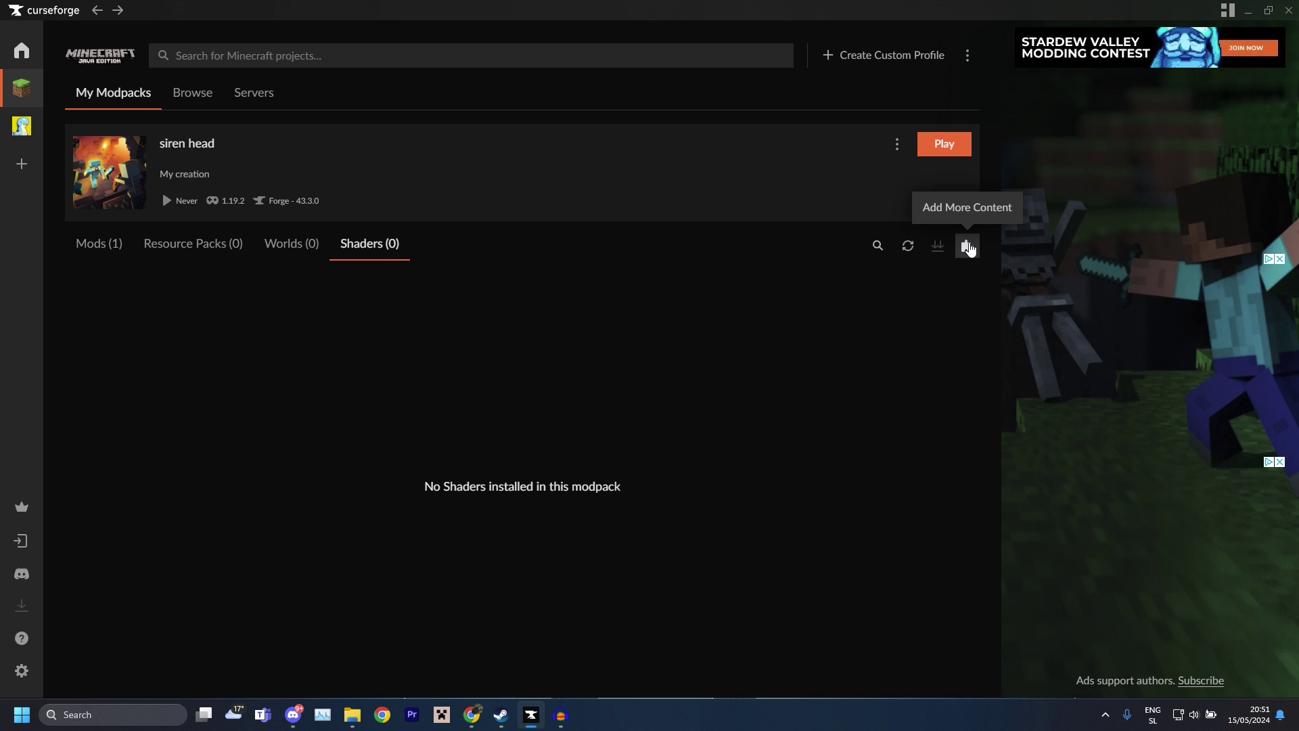
click(968, 246)
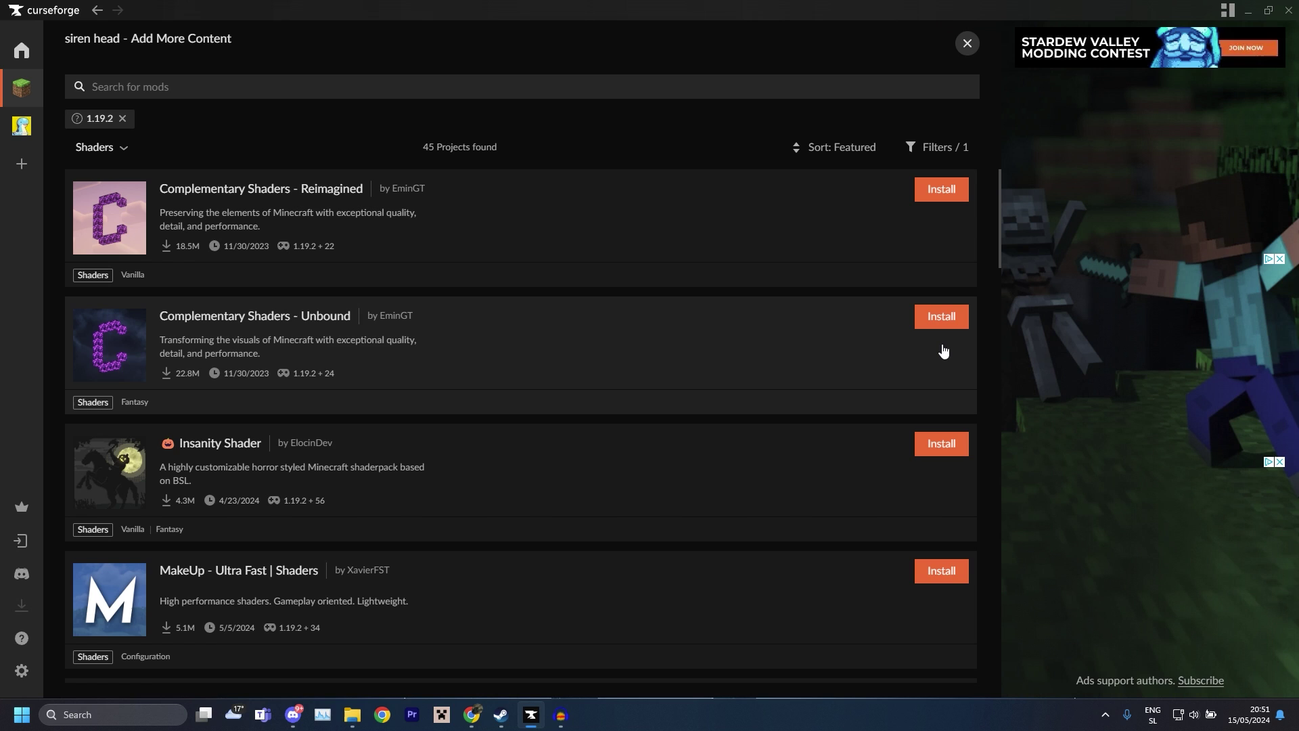
click(951, 318)
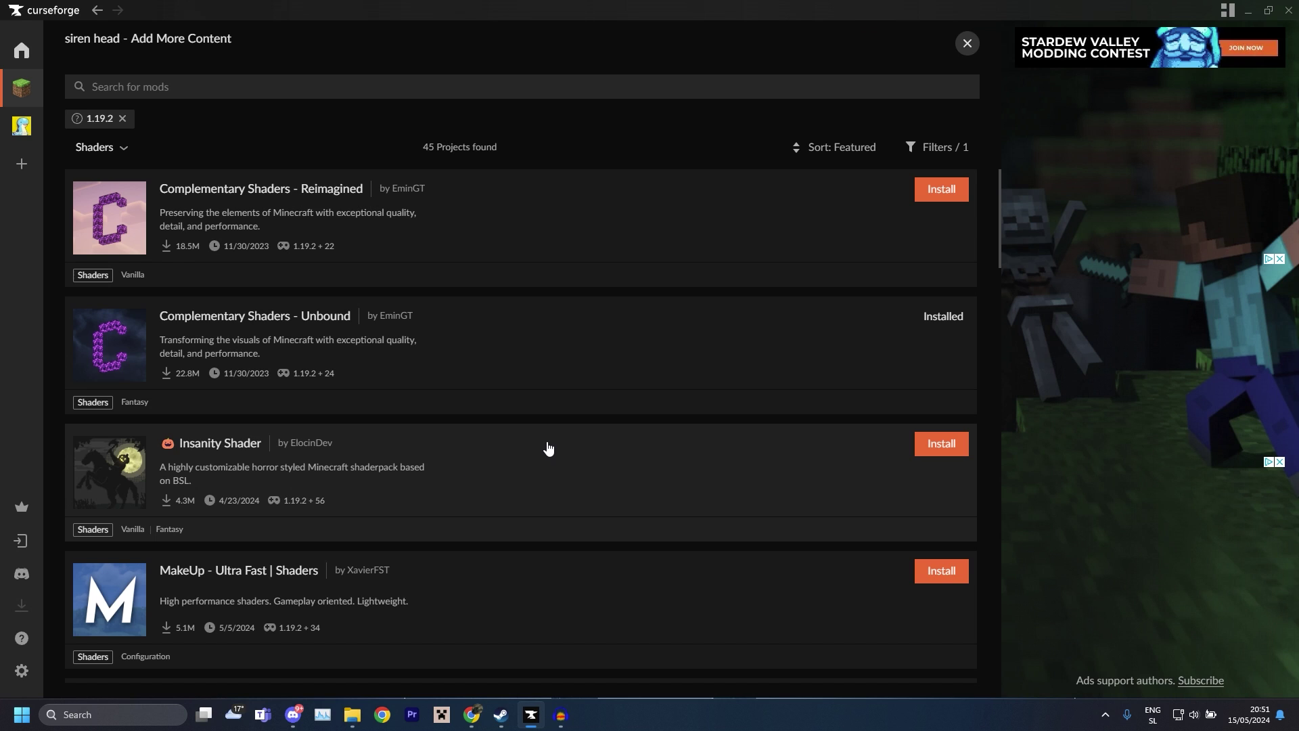
key(Escape)
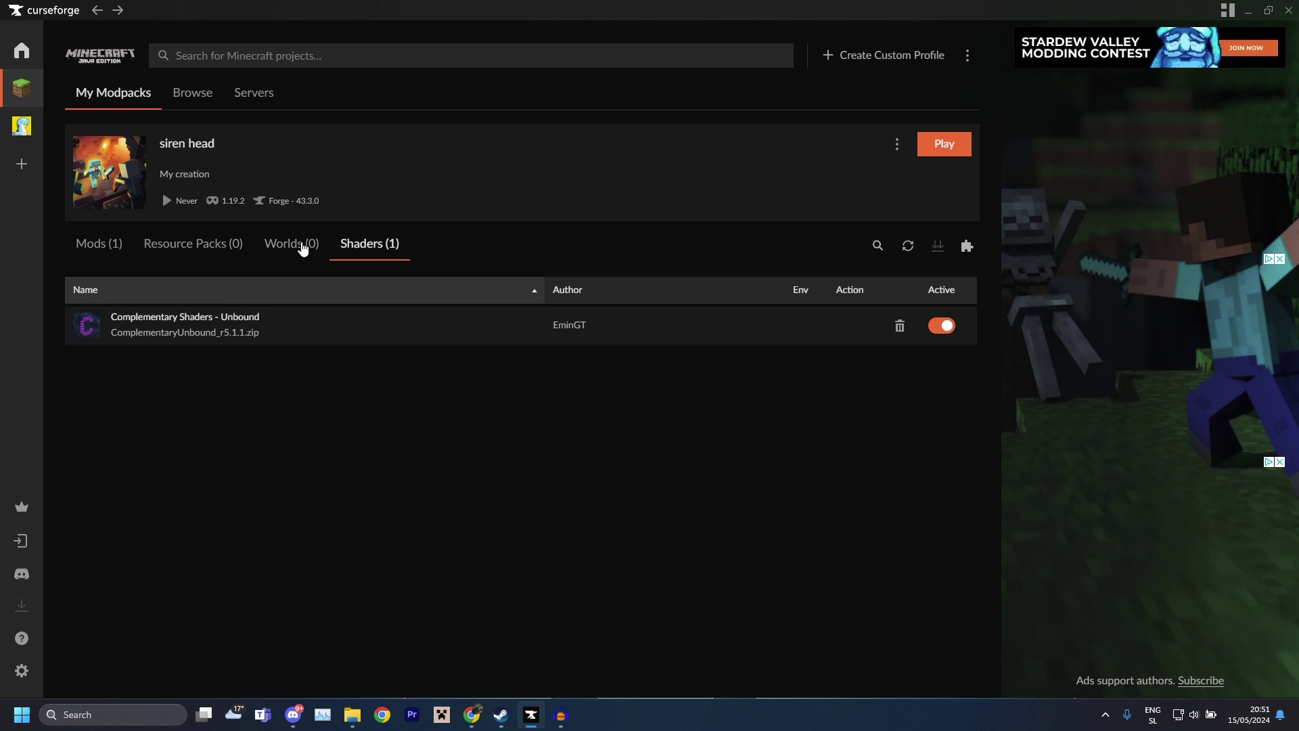
Step: Search the additional mods for "oculus" and install the Oculus mod in the siren head profile
click(102, 259)
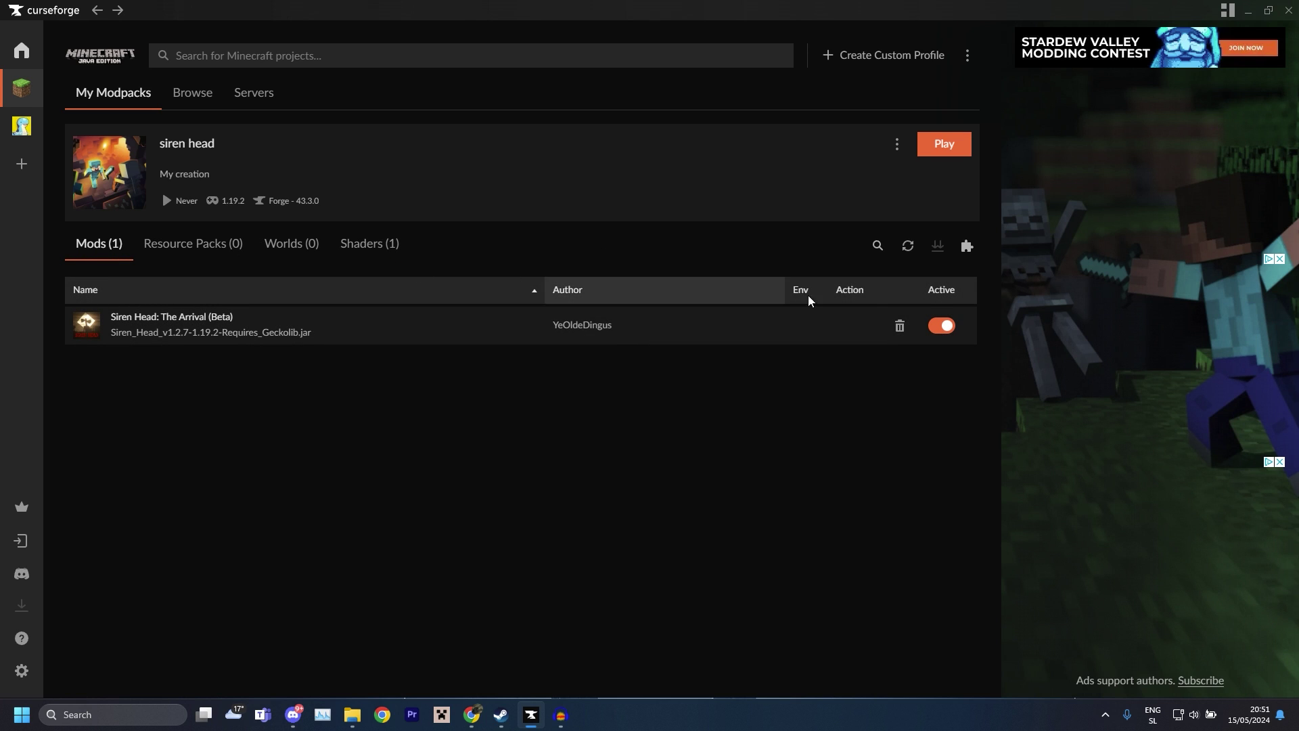
click(967, 246)
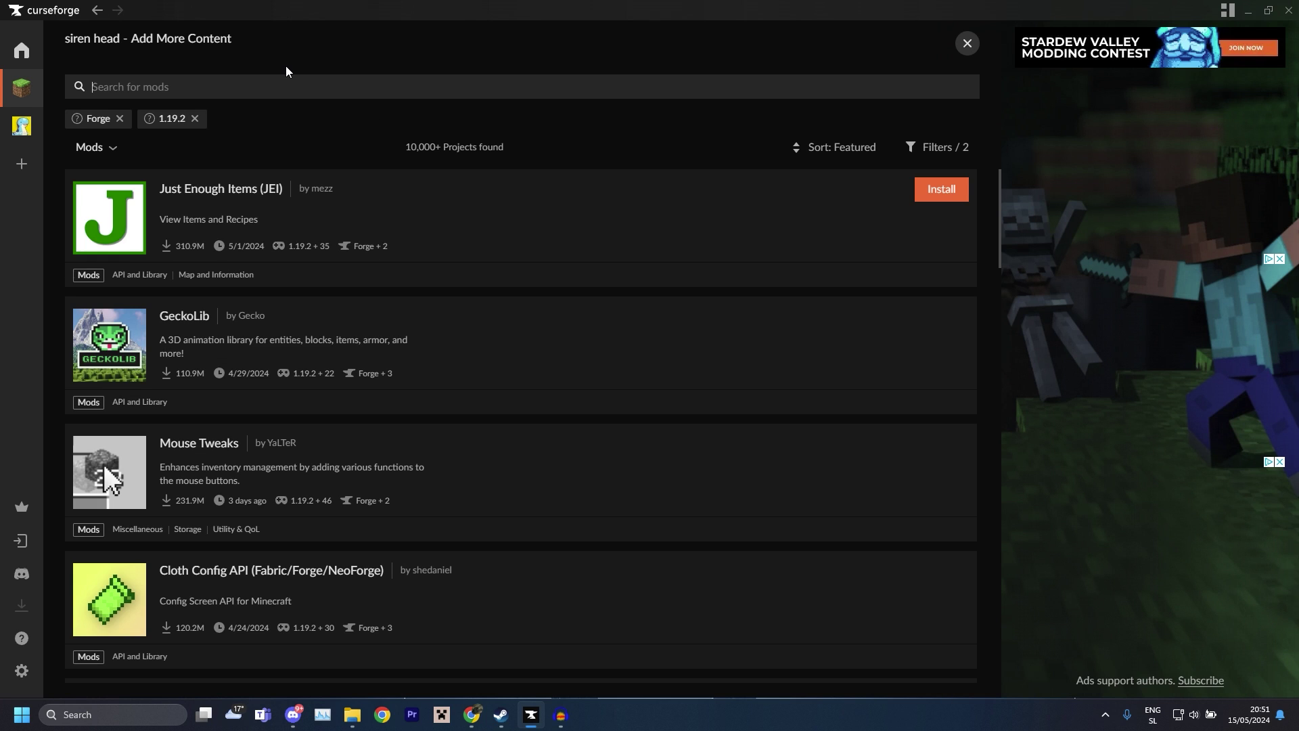
text(oculus)
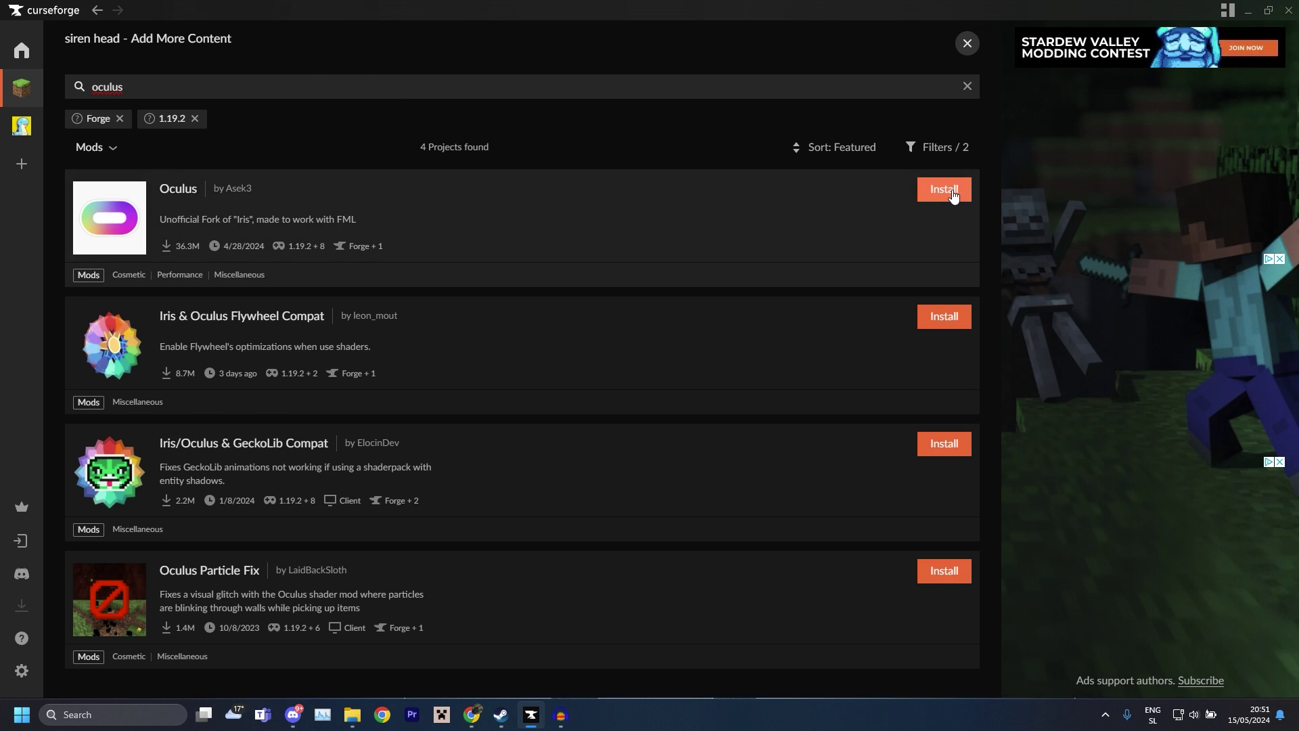
click(948, 189)
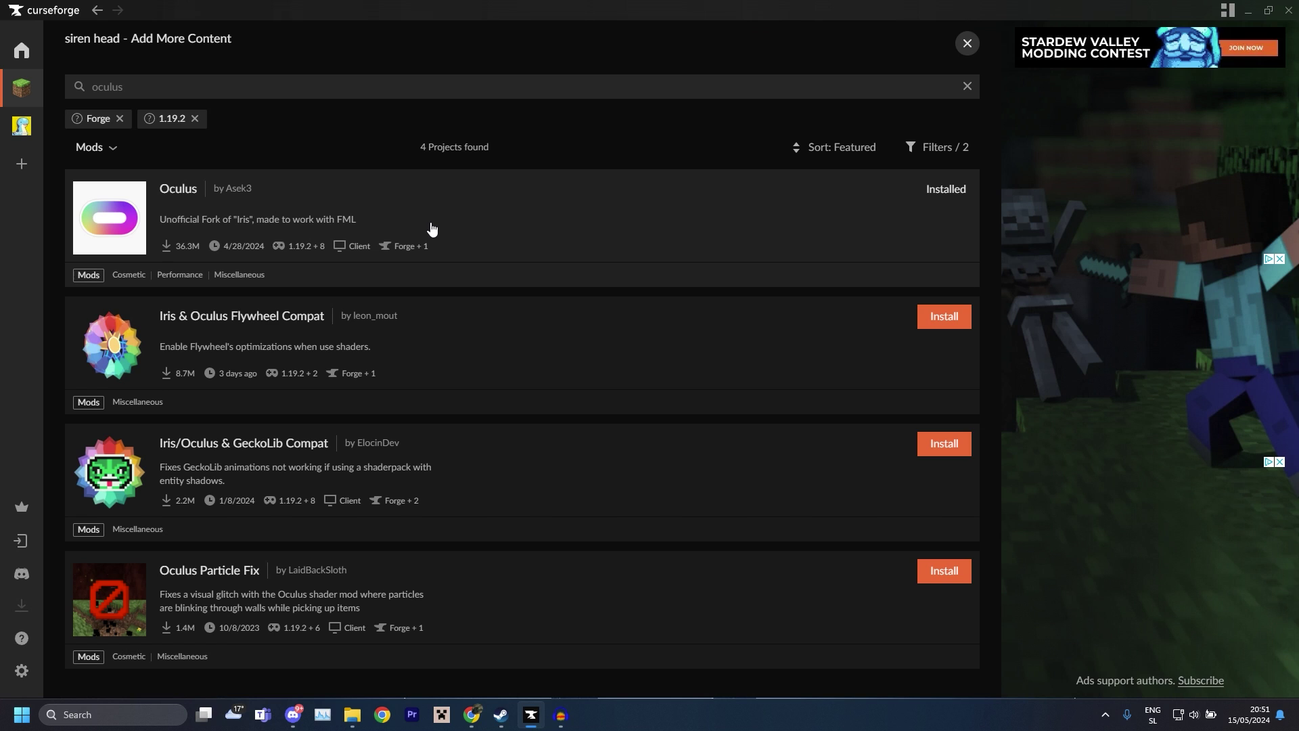
Step: Search the available mods for "optifine", clear the search and return to the profile's mod list
click(212, 90)
text(optifine)
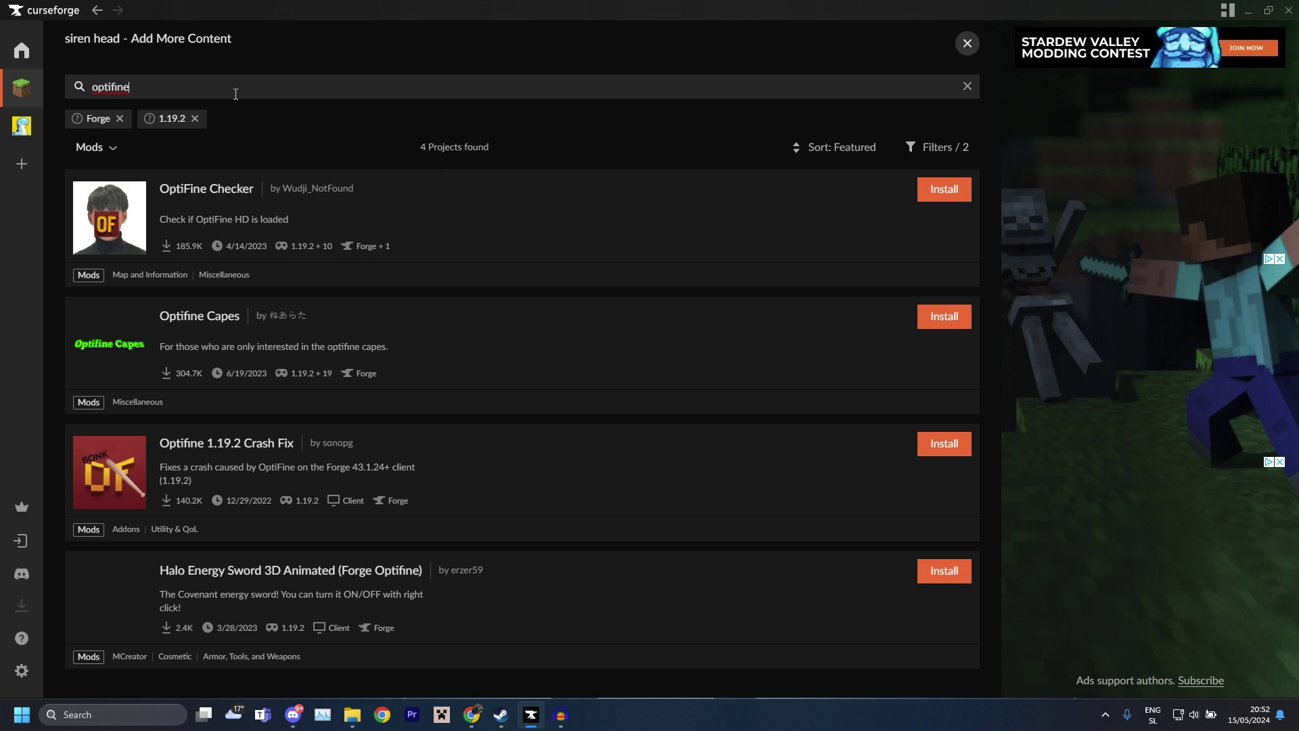
double_click(178, 87)
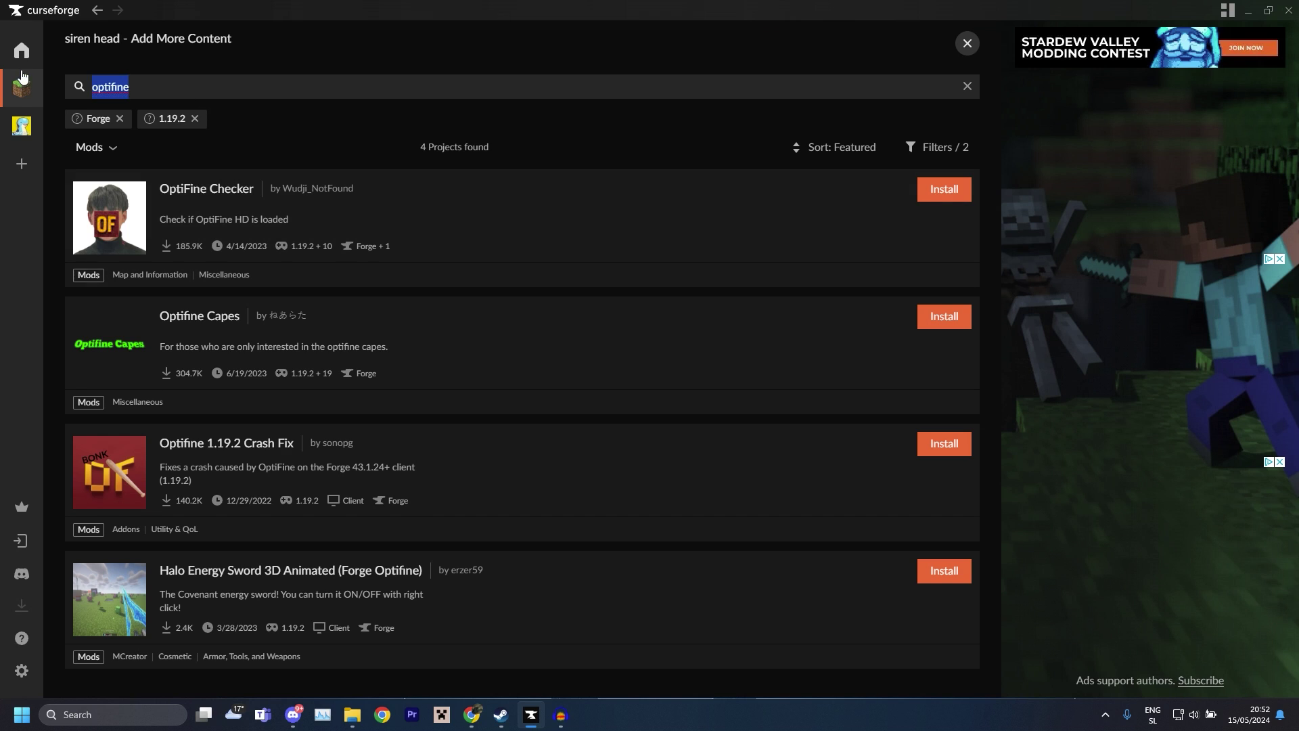
key(BackSpace)
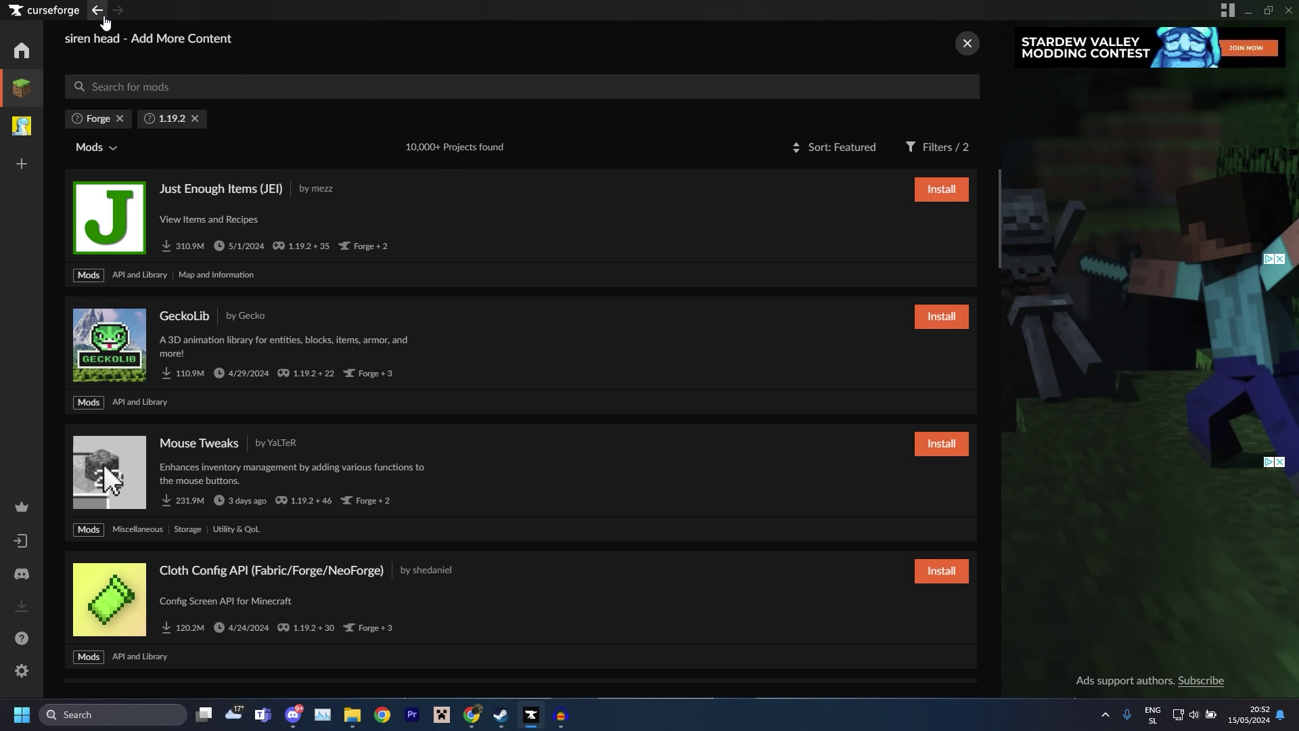
click(103, 17)
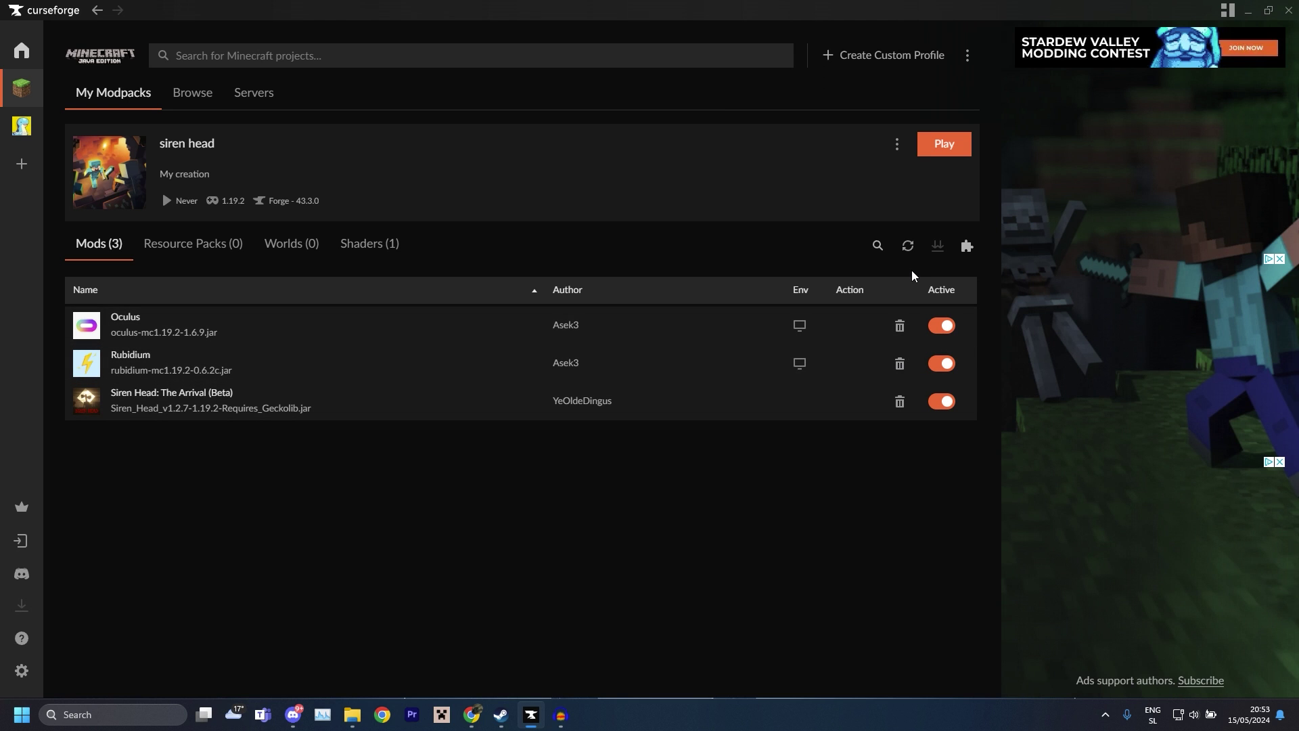
Step: Install the GeckoLib mod in the siren head profile and return to its mod list
click(968, 250)
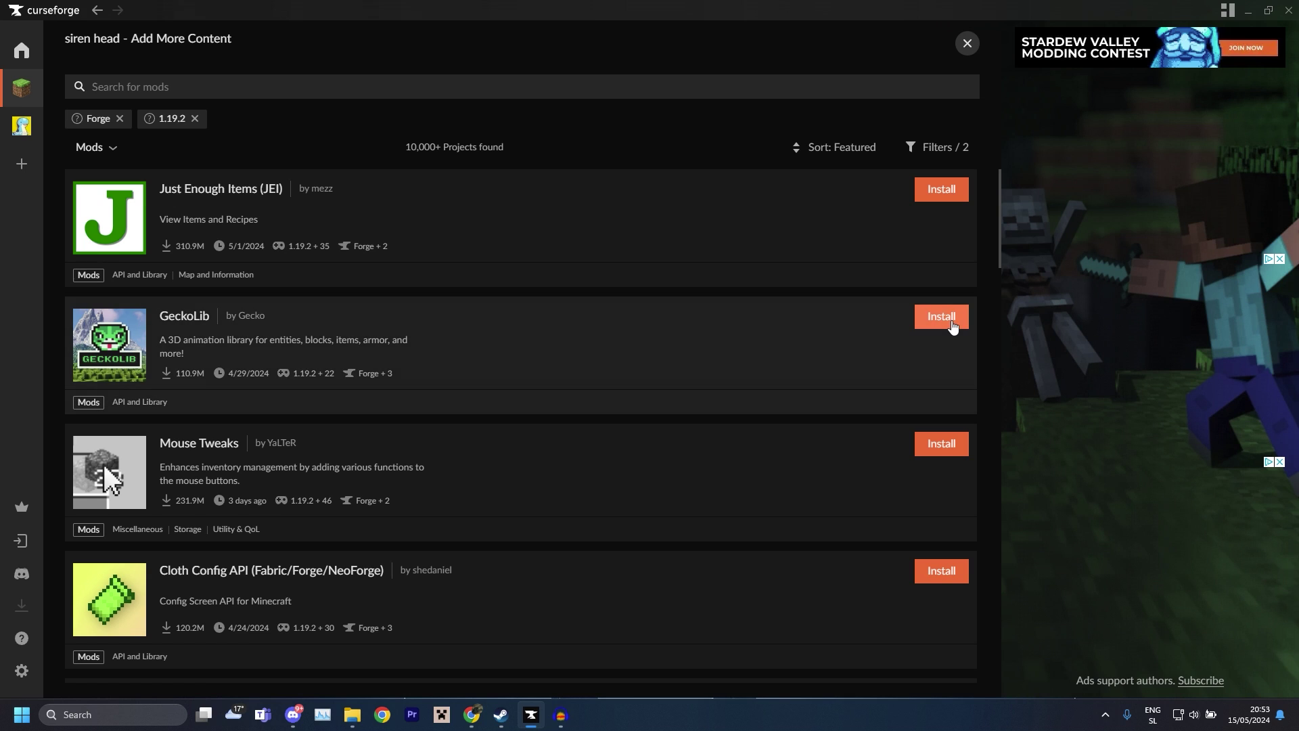
click(954, 327)
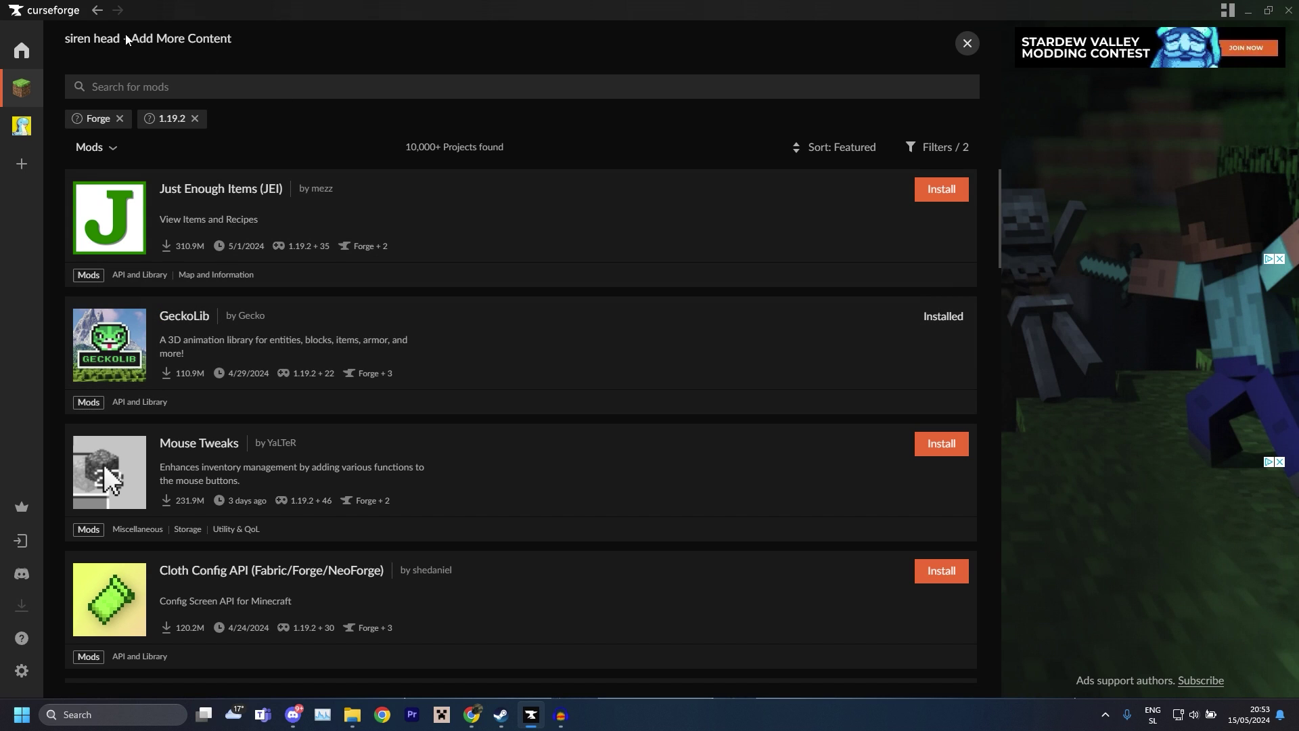
click(97, 10)
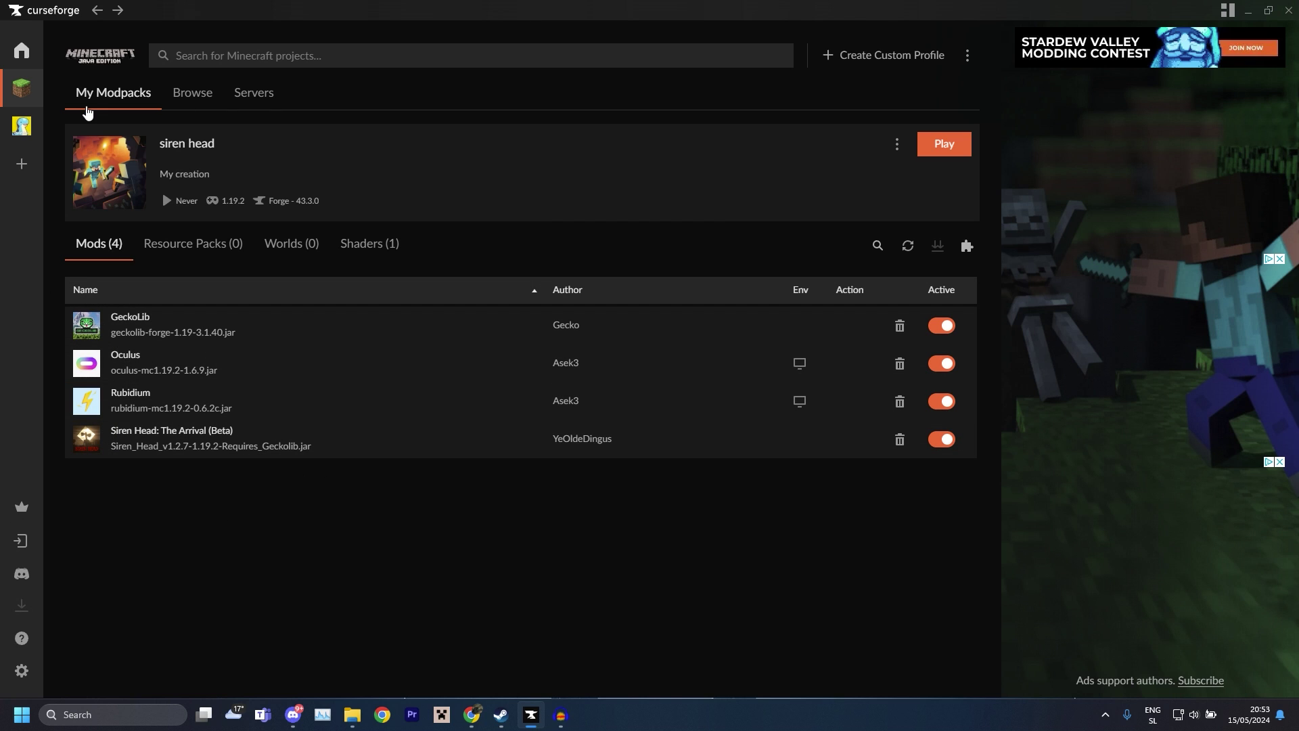
Step: Examine the full list of mods in the existing Siren Head modpack for additional mod ideas
click(98, 11)
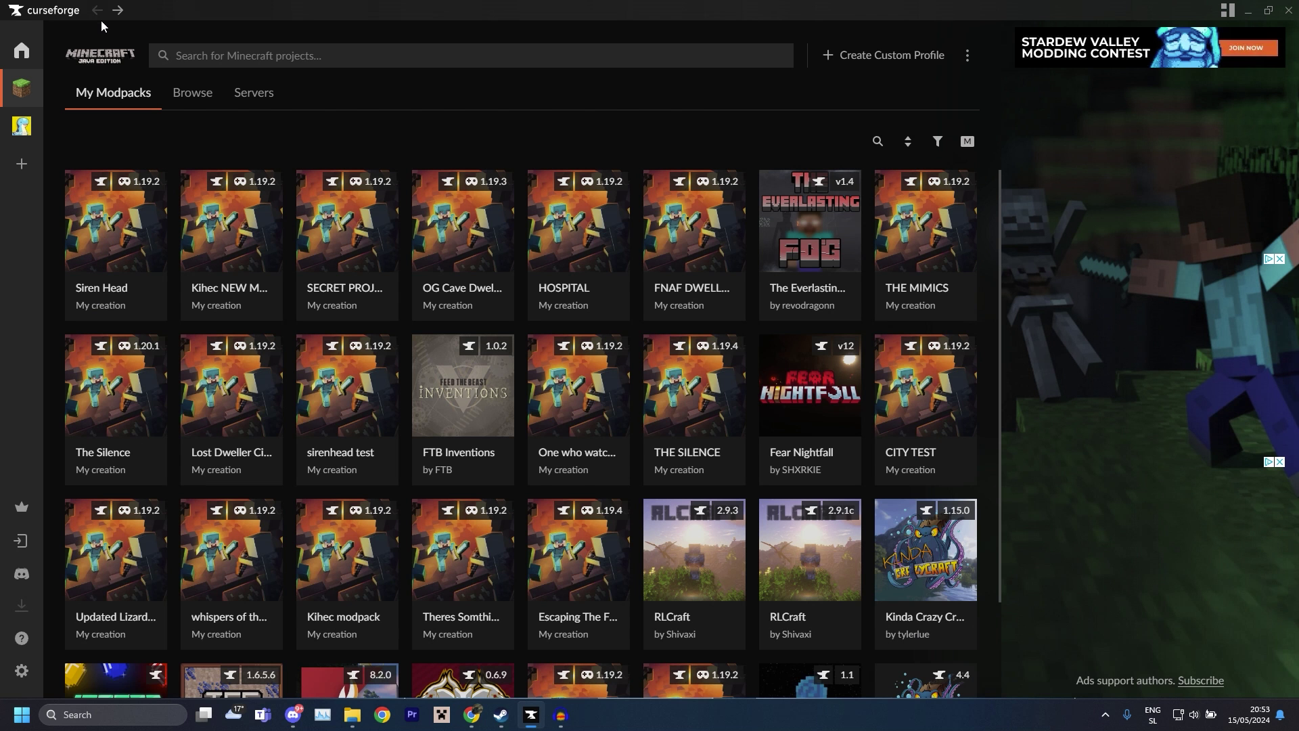
click(135, 235)
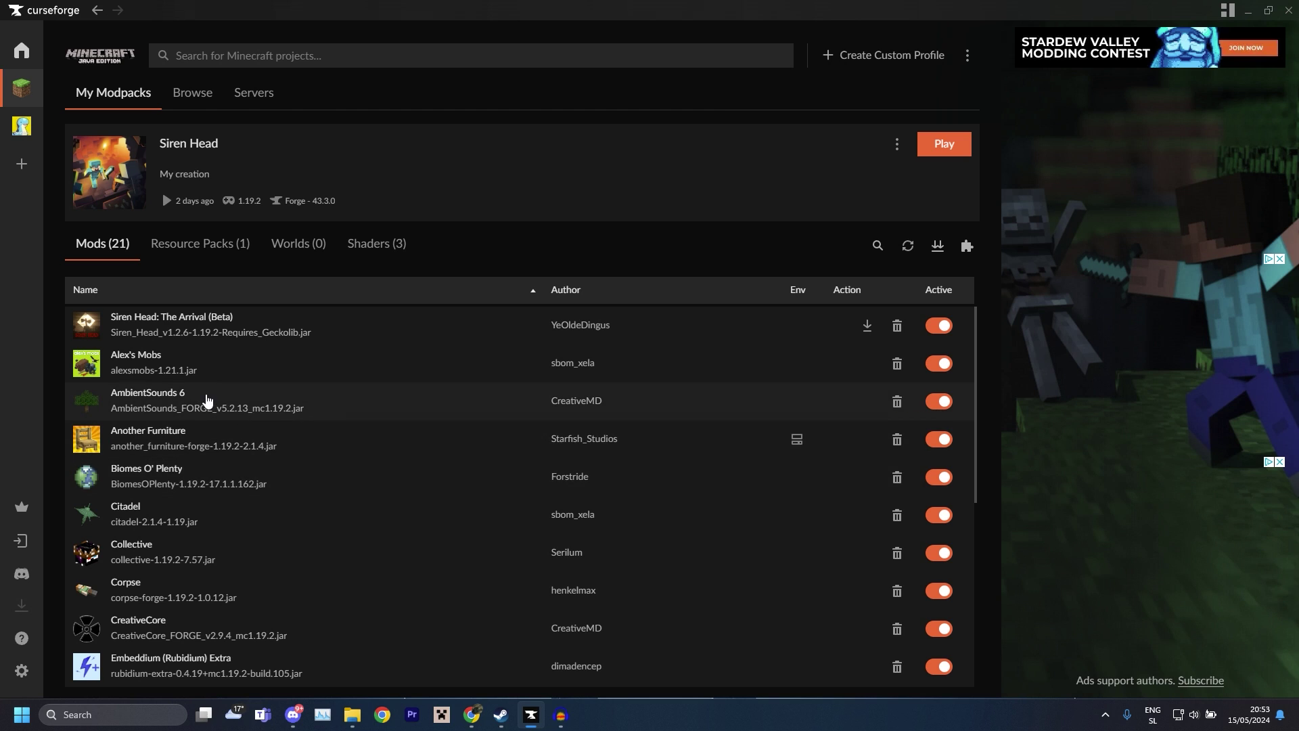
scroll(231, 406, down, 1)
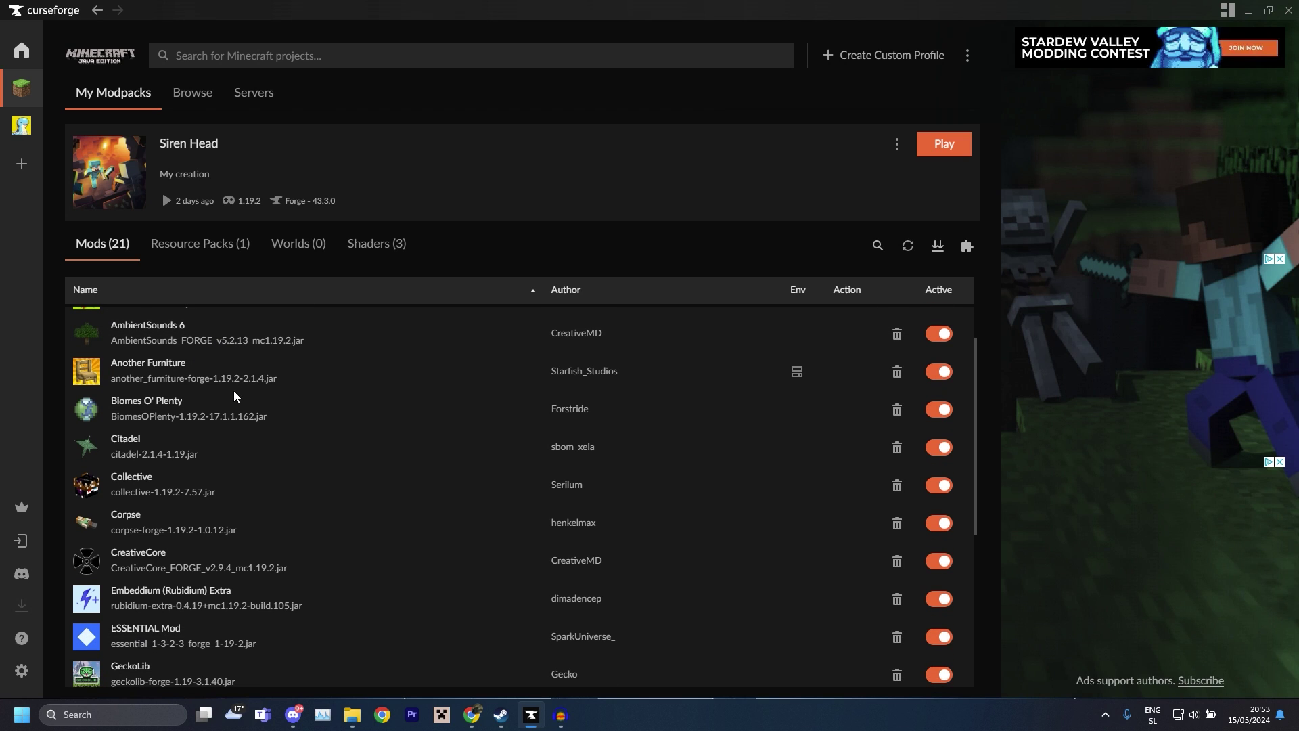
scroll(298, 528, down, 2)
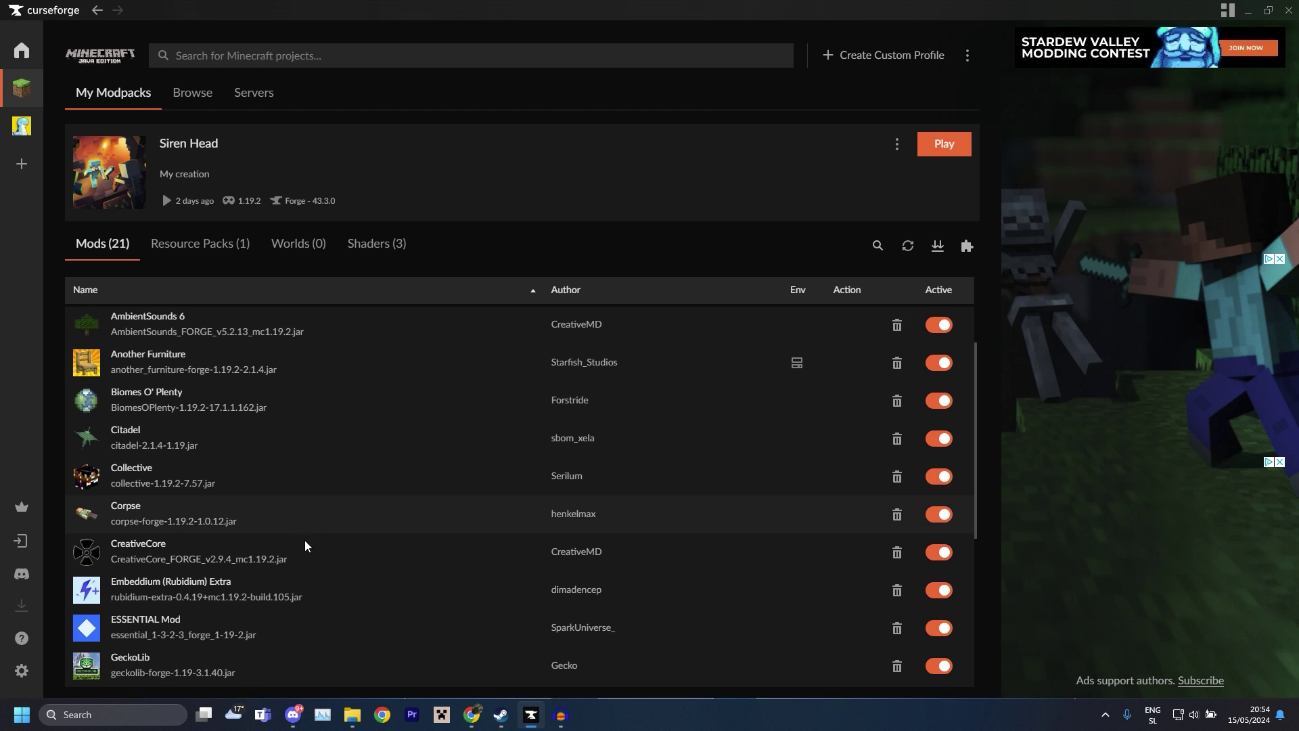
scroll(281, 535, down, 2)
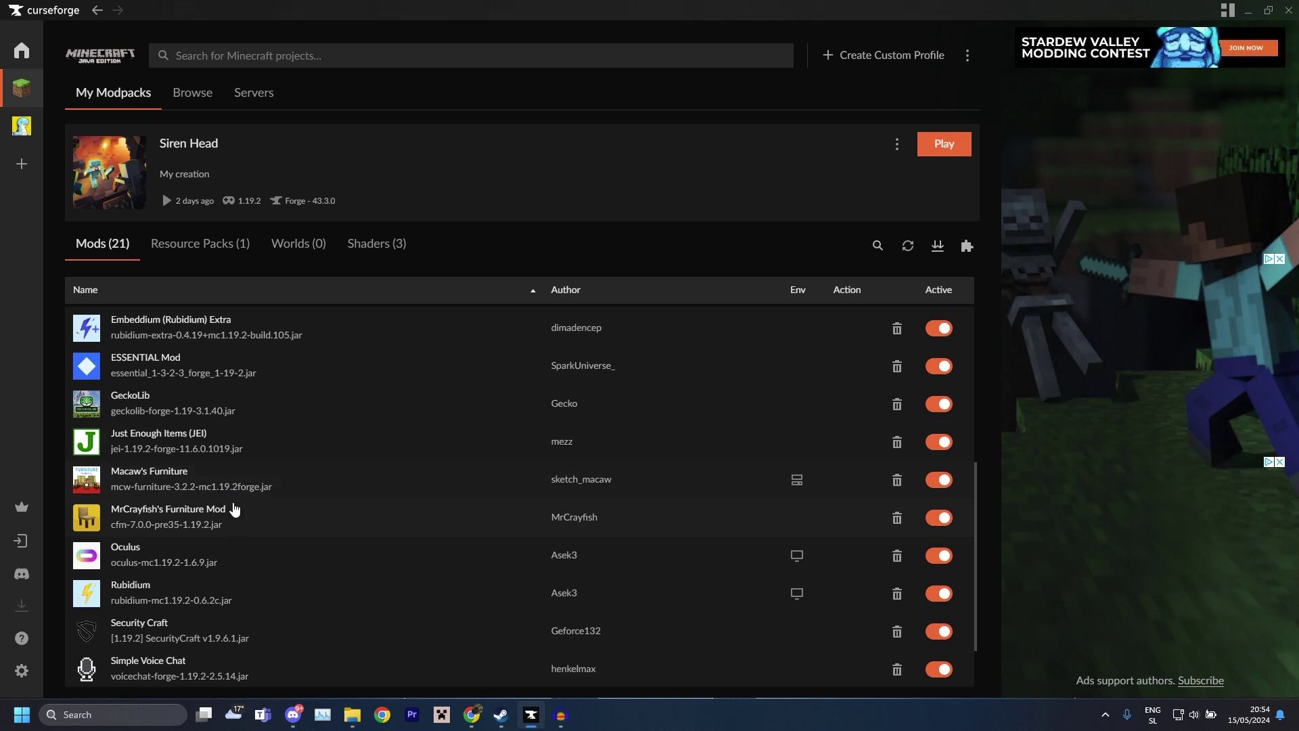
scroll(275, 503, down, 2)
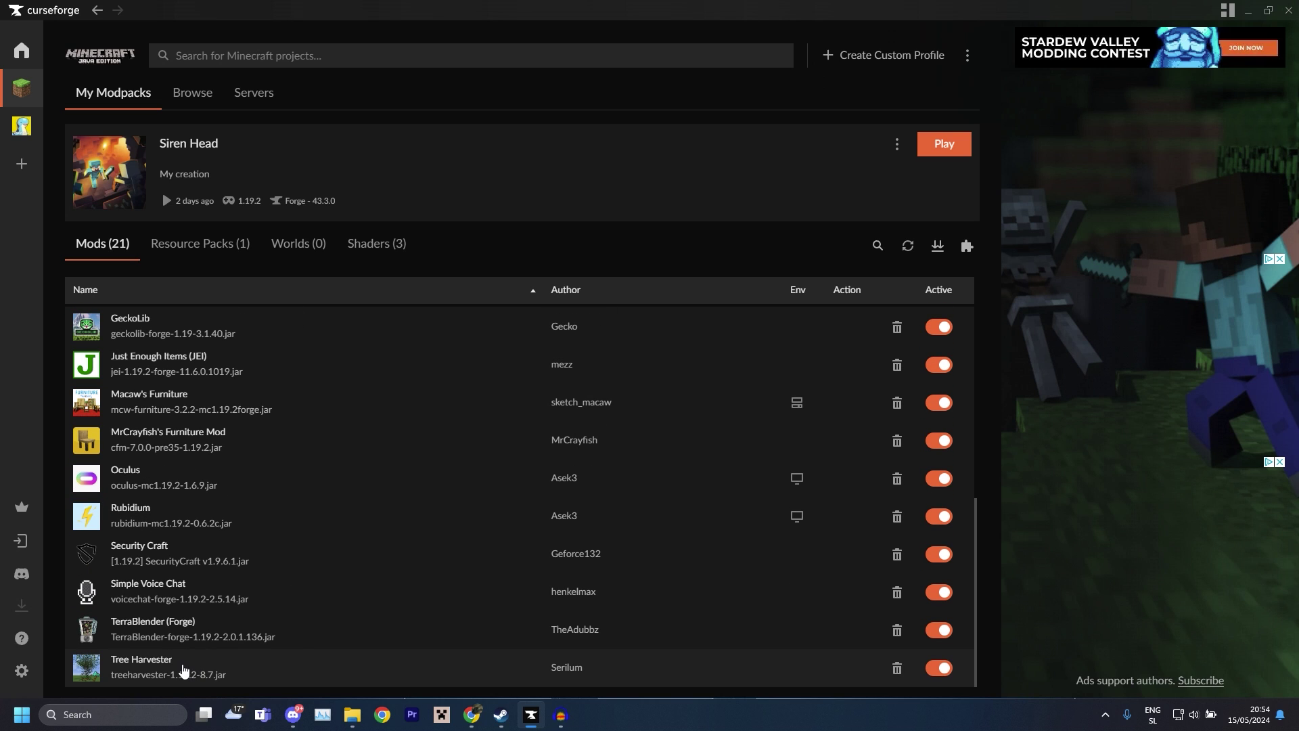
scroll(414, 486, up, 6)
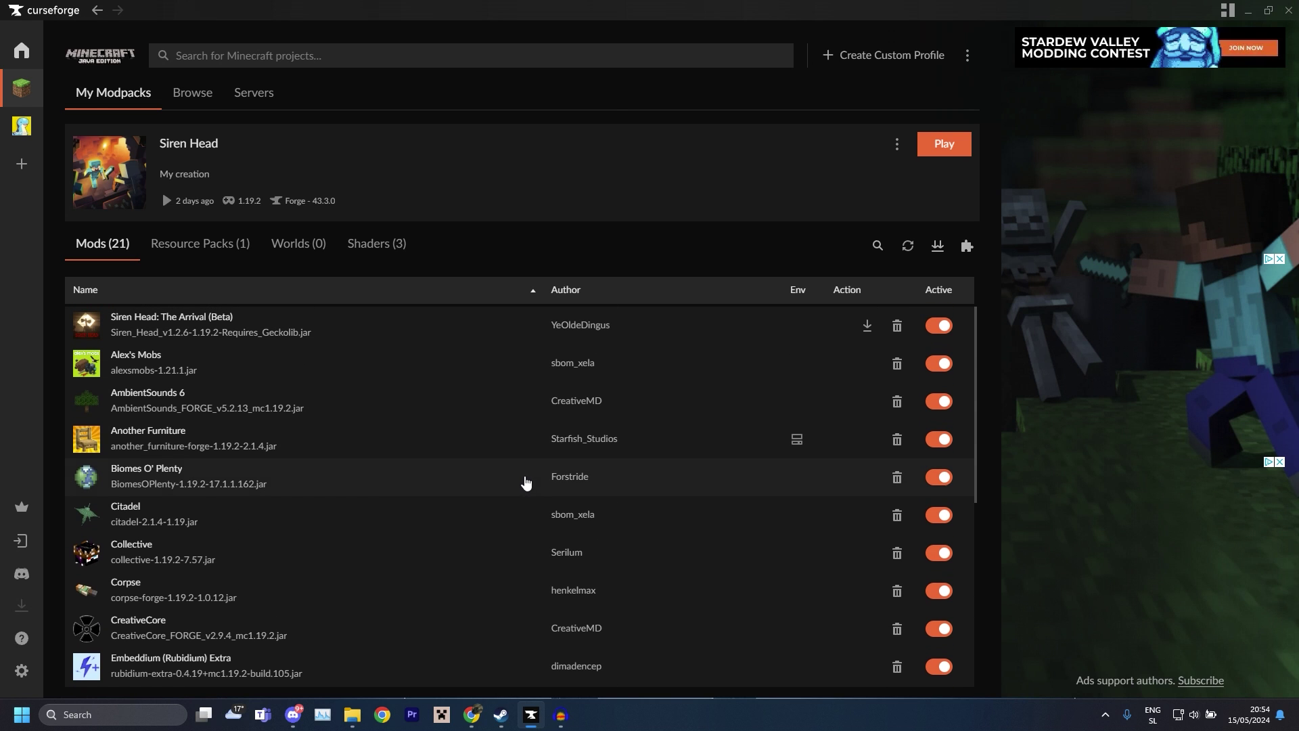
click(97, 10)
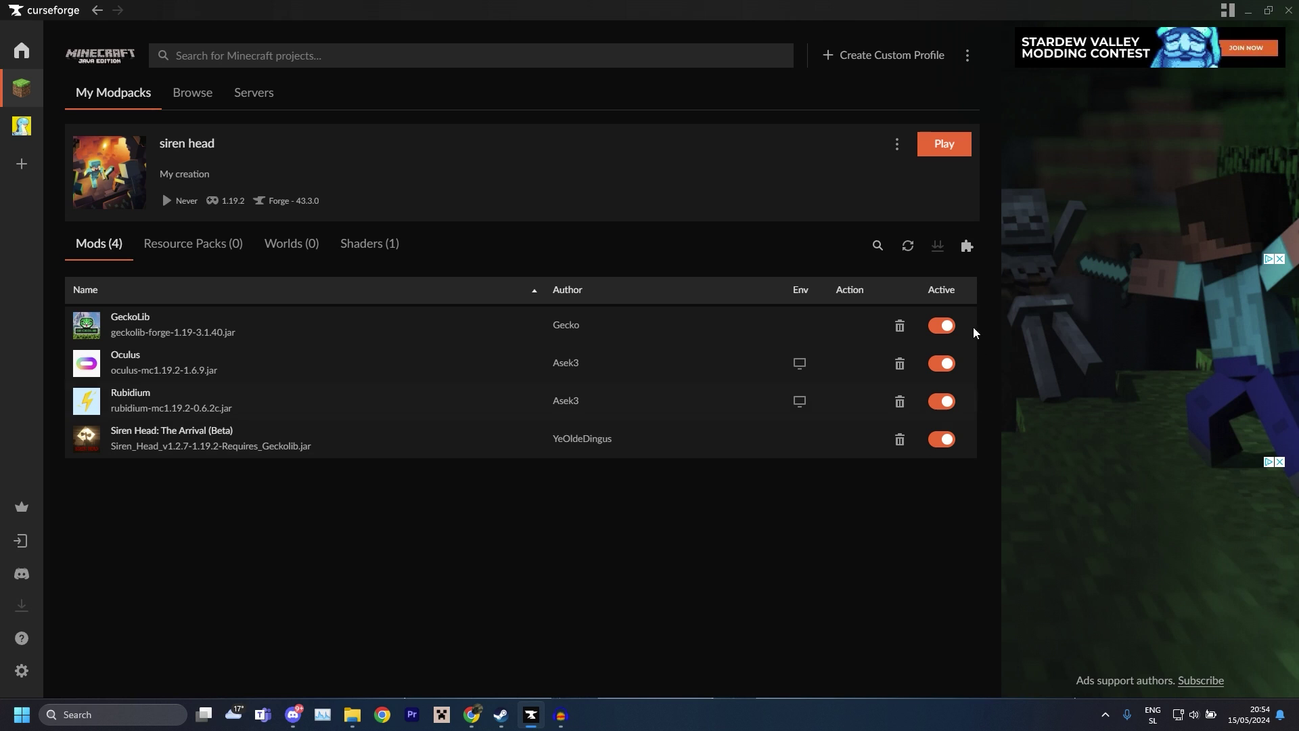
Step: Launch the siren head profile once, and open the config folder inside its profile folder
click(944, 145)
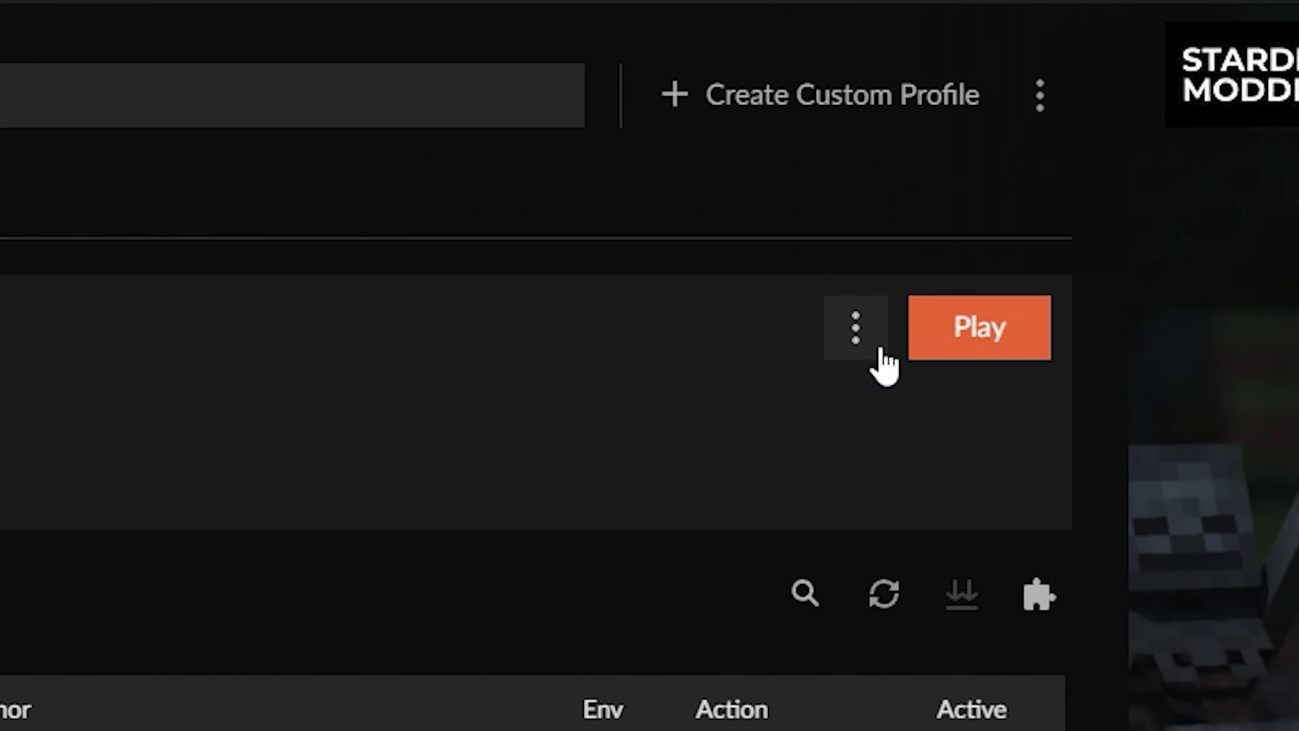
click(872, 332)
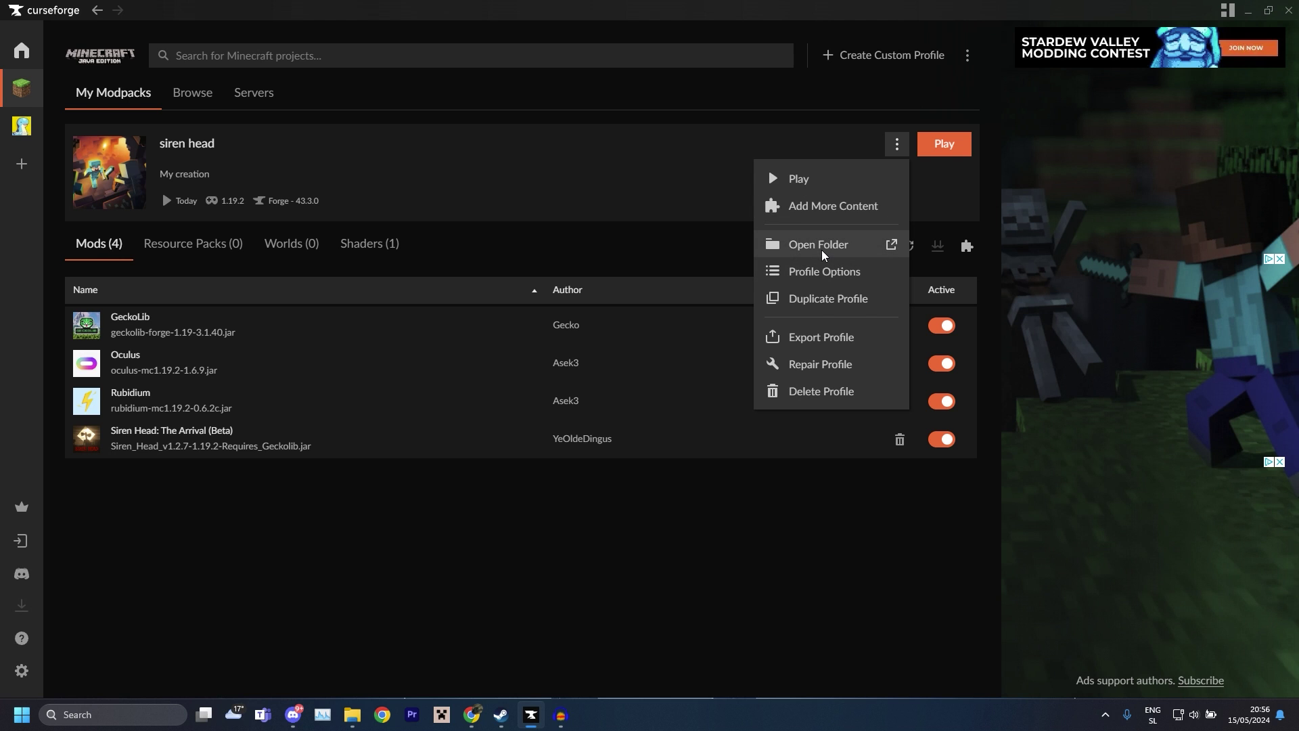
click(657, 601)
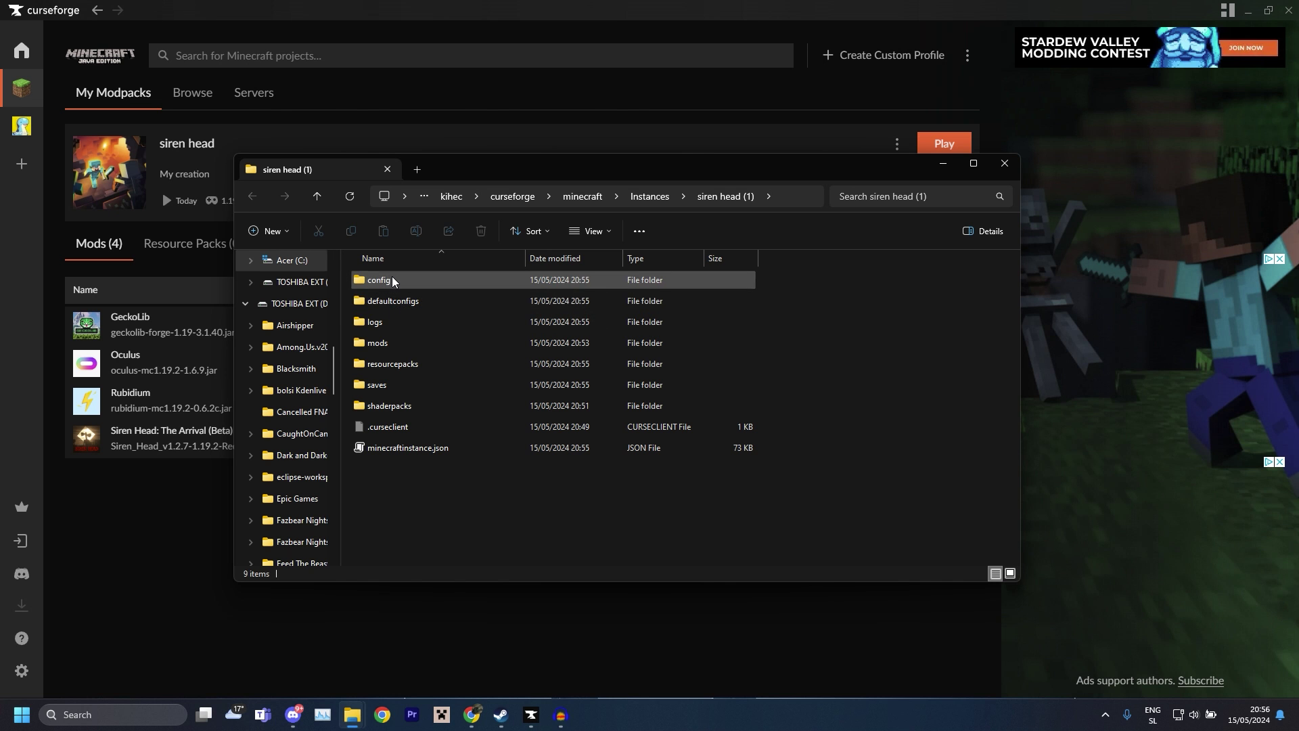
double_click(279, 415)
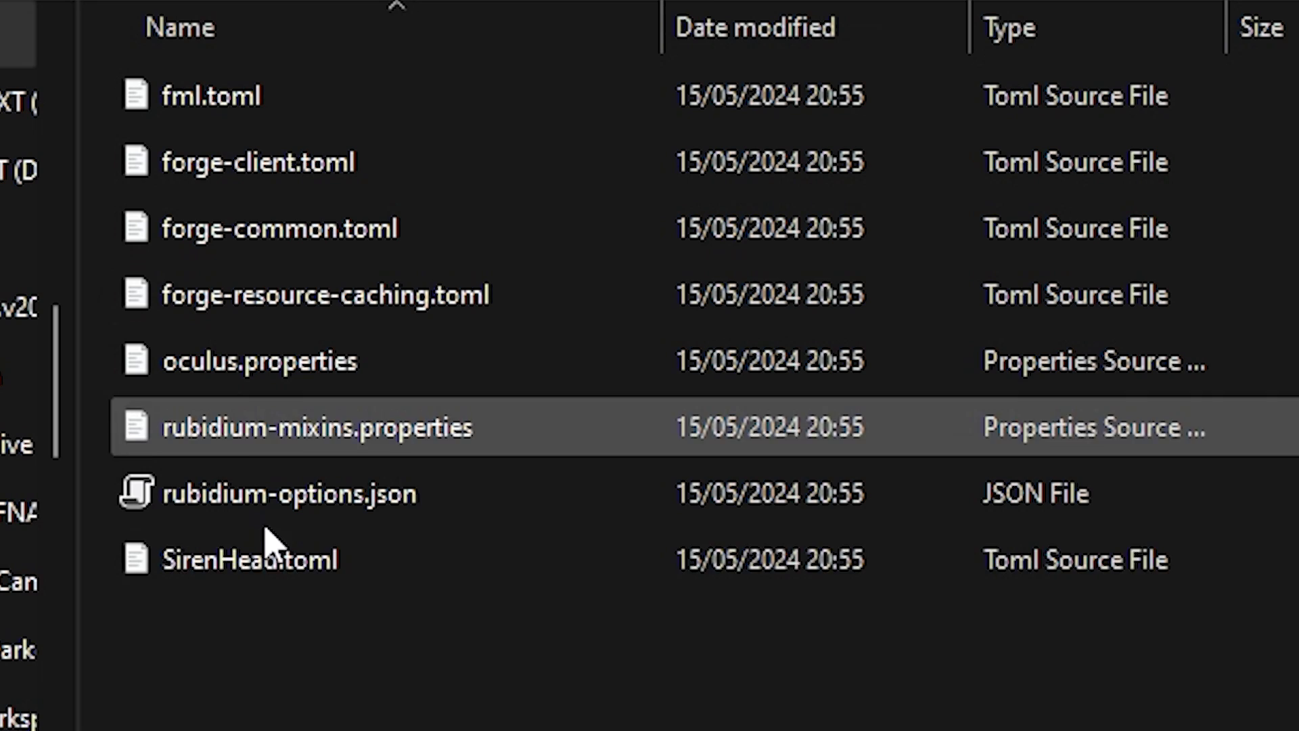
Step: Open the SirenHead.toml config file for editing in Notepad and move the editor window clear of the screen's upper edge
click(398, 428)
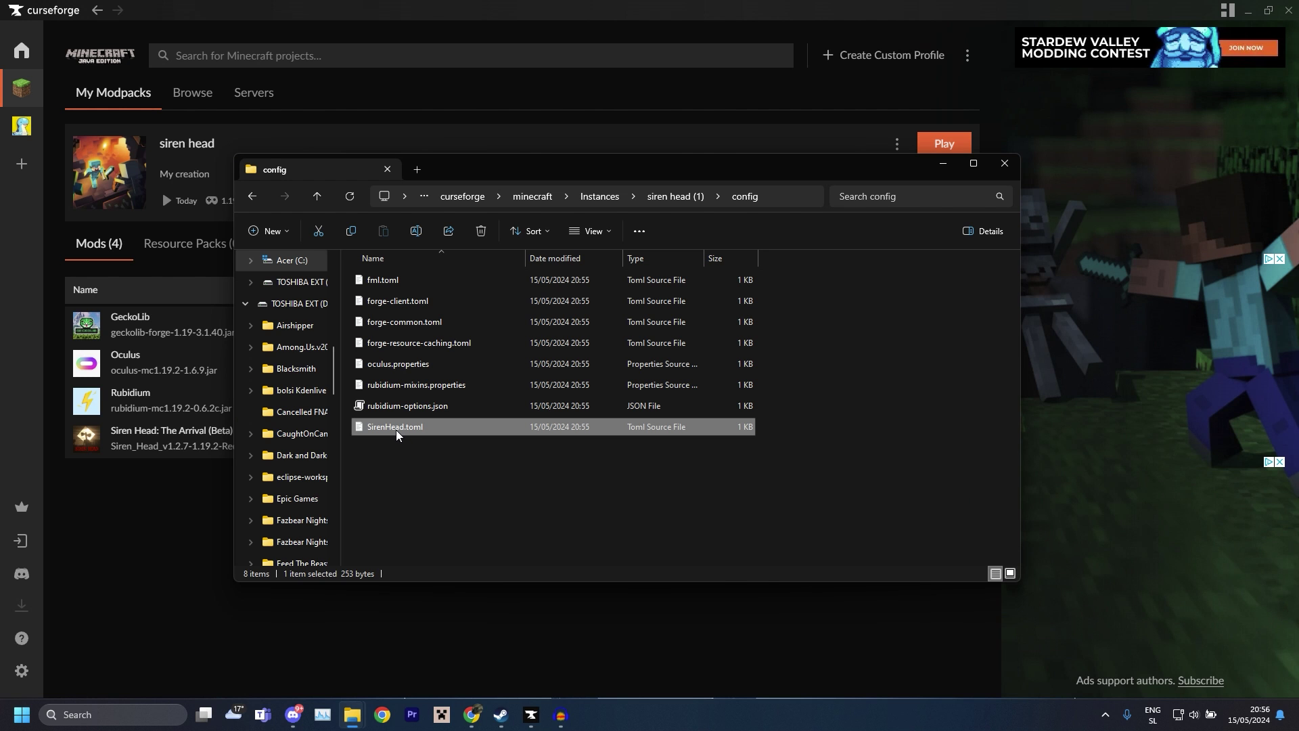
right_click(396, 430)
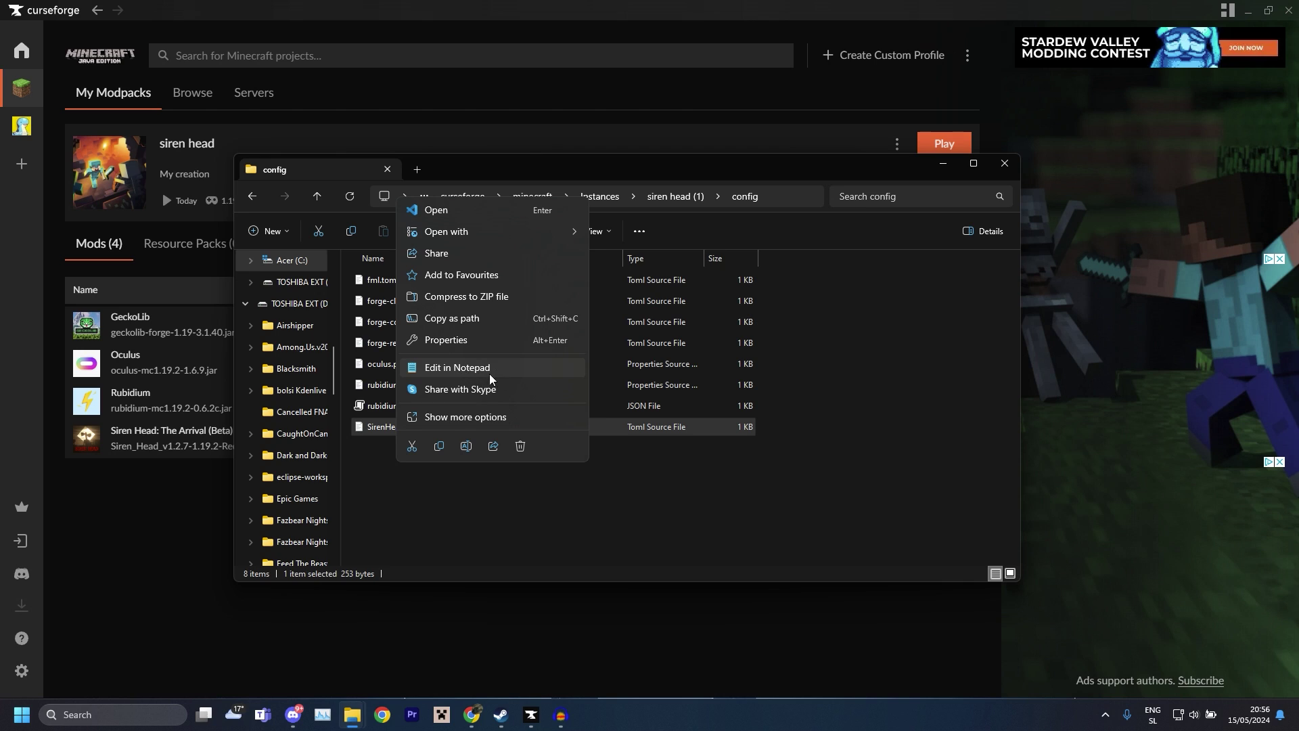
click(471, 367)
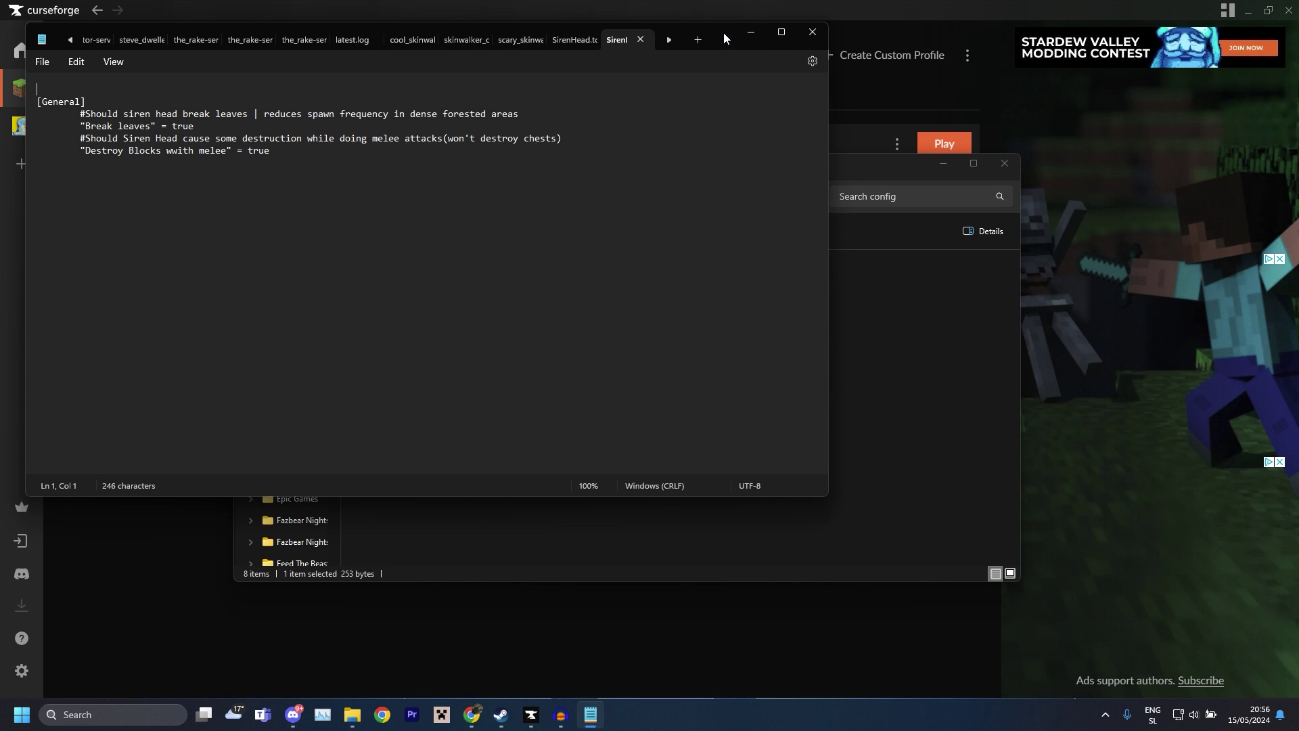
drag(724, 33, 788, 91)
click(281, 261)
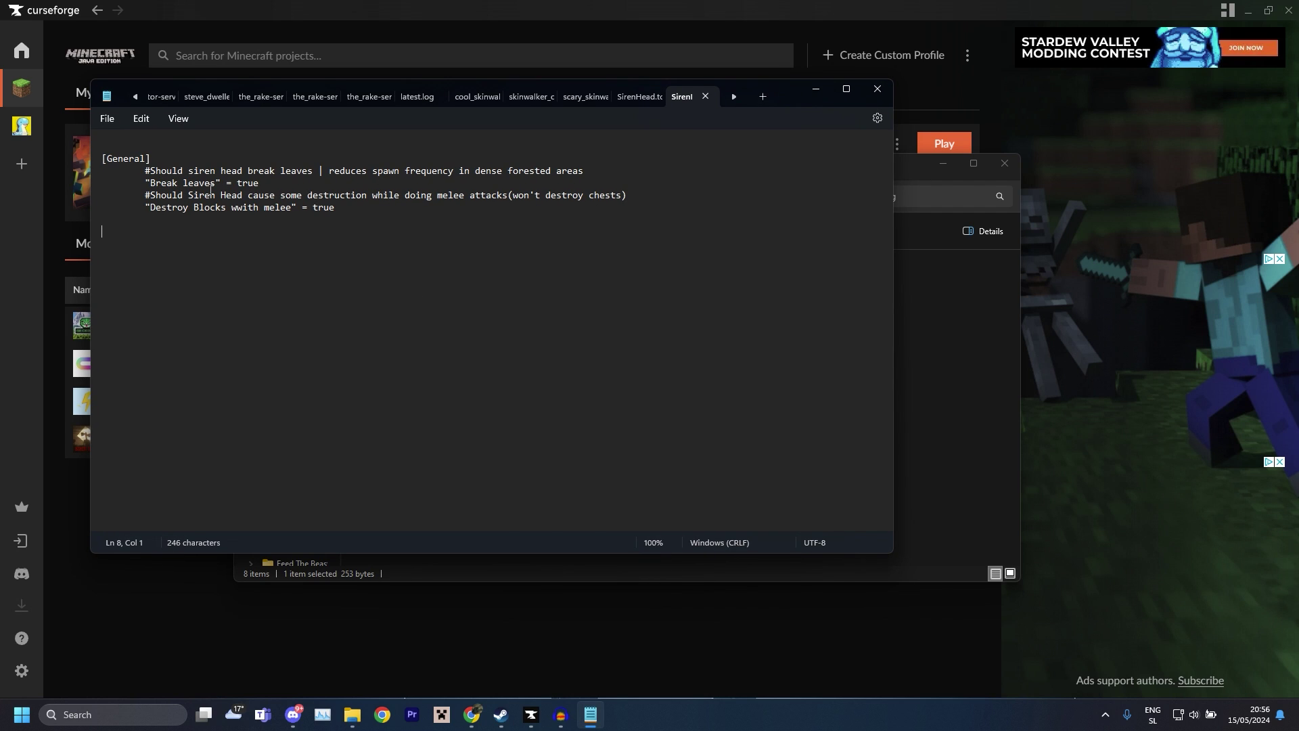
Step: Set the "Destroy Blocks wwith melee" option to false in SirenHead.toml
drag(151, 207, 226, 208)
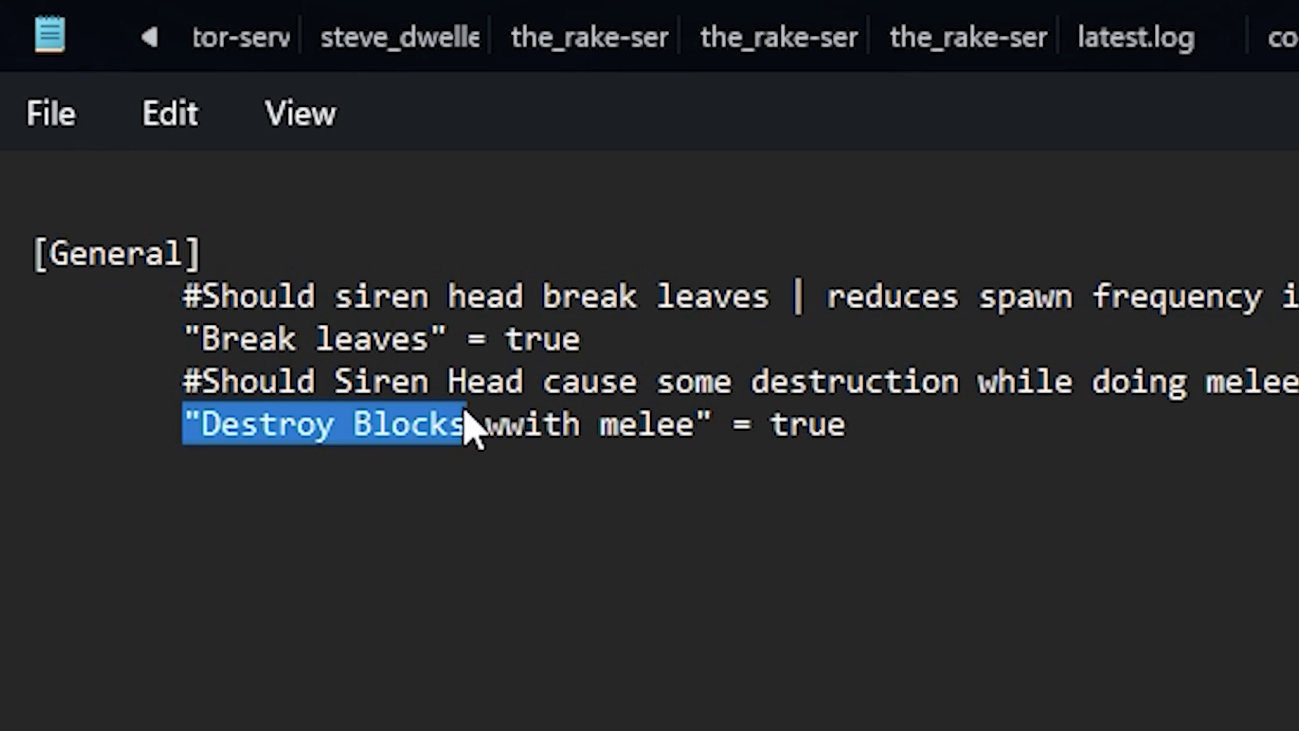
click(206, 208)
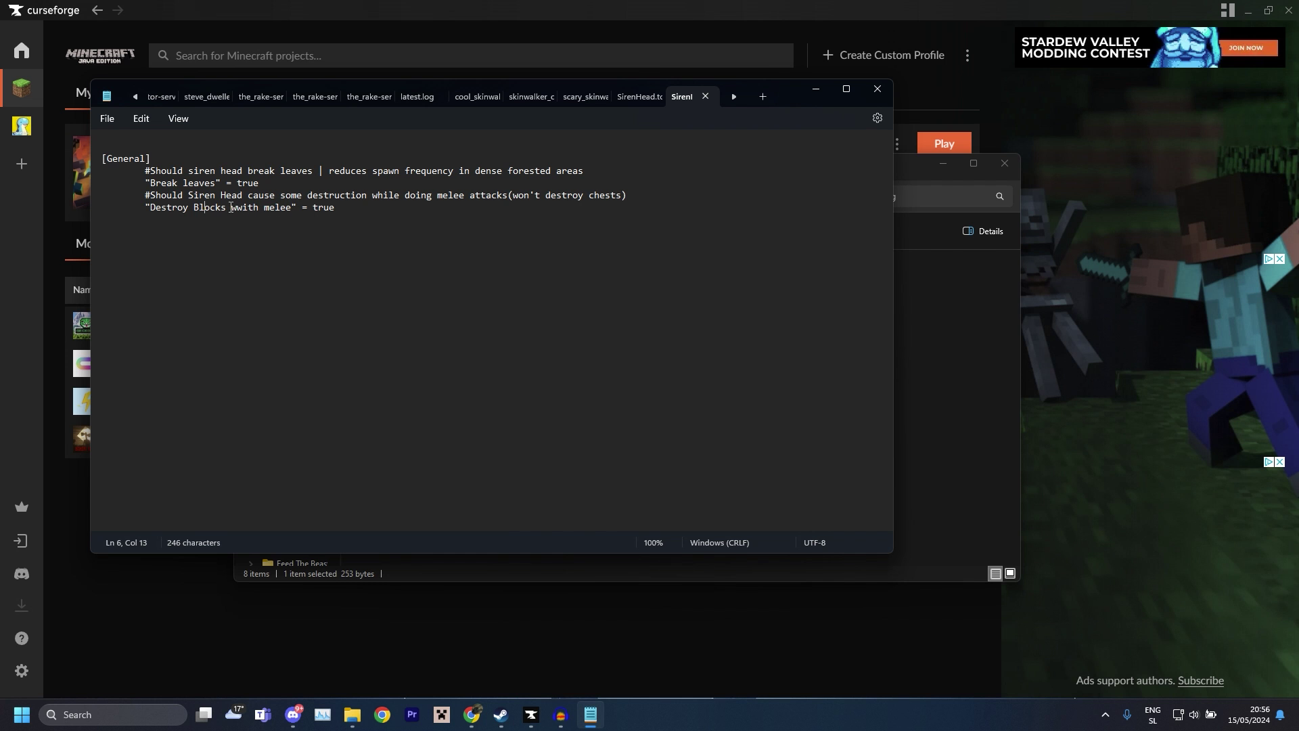
double_click(237, 210)
click(272, 222)
drag(313, 209, 337, 212)
text(false)
Step: Save the edited SirenHead.toml under the same name and close Notepad
key(ctrl+s)
click(115, 119)
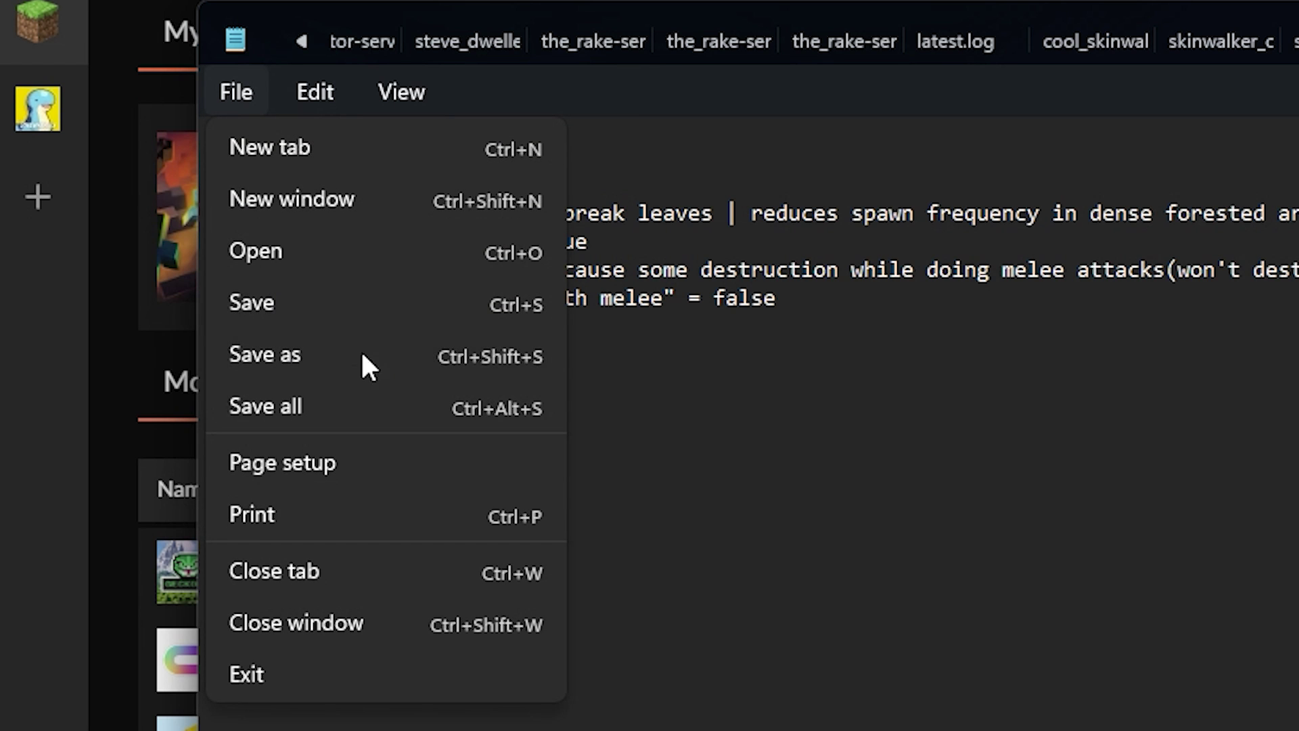
click(190, 218)
click(424, 323)
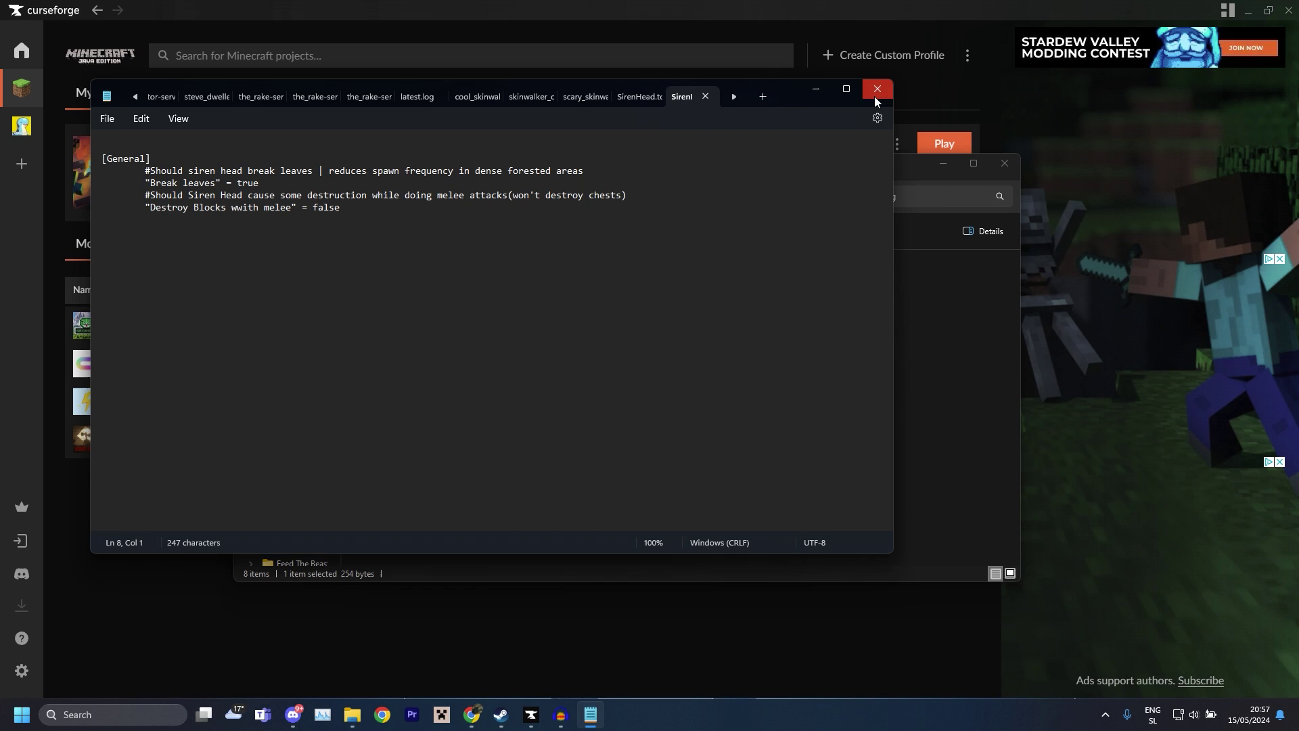
key(alt+F4)
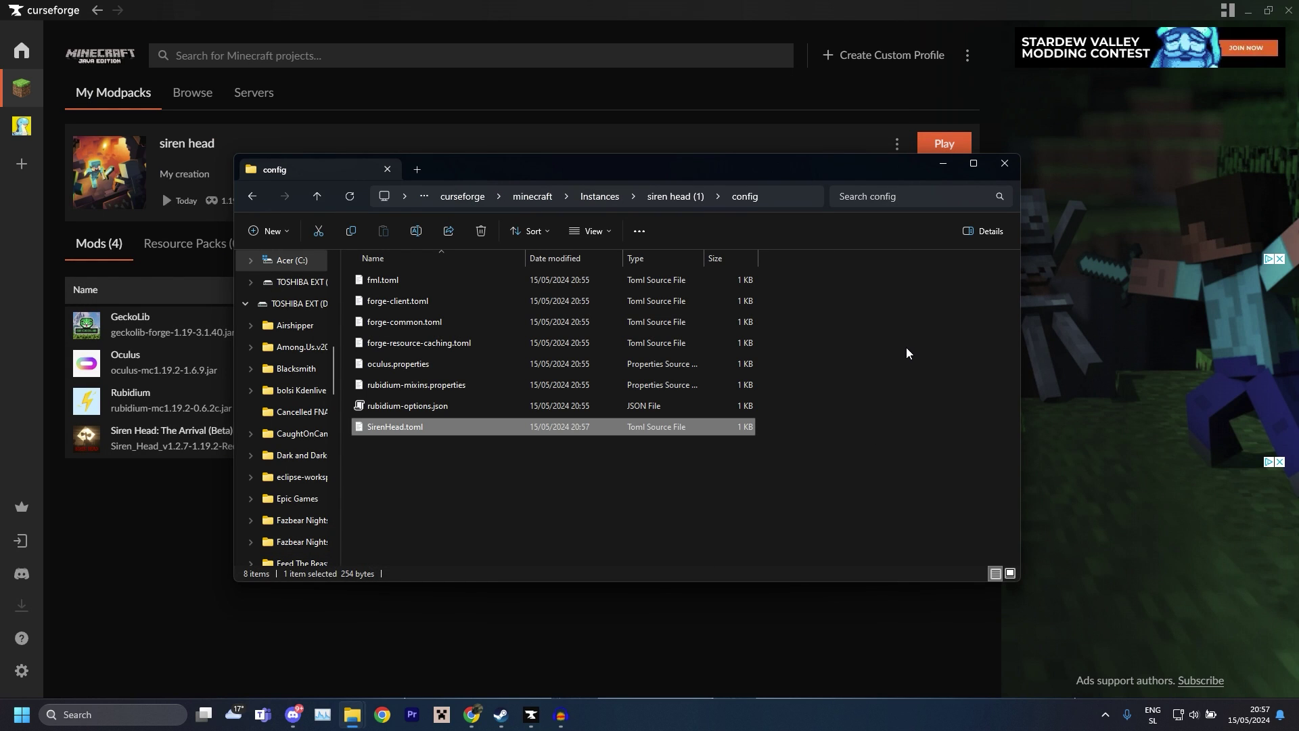